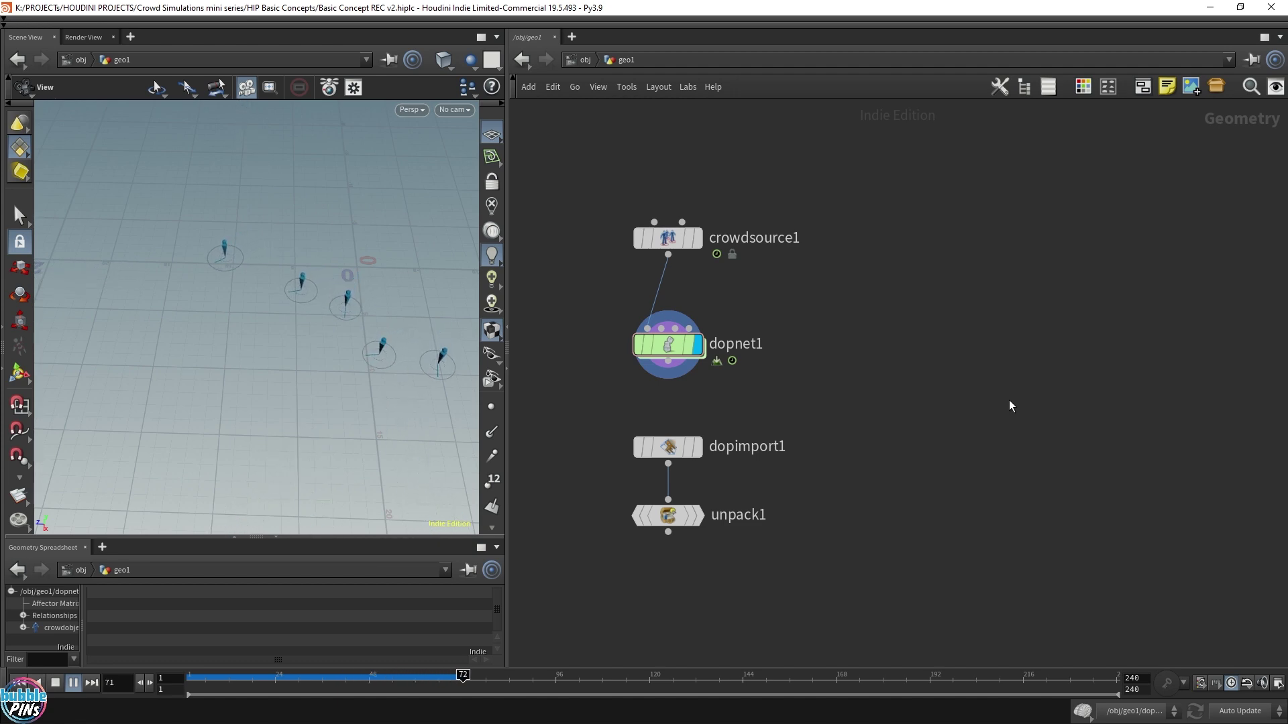
# Replay the crowd simulation, return it to frame 1, and select the dopnet1 node.
pyautogui.hotkey('ctrl', 'Left')
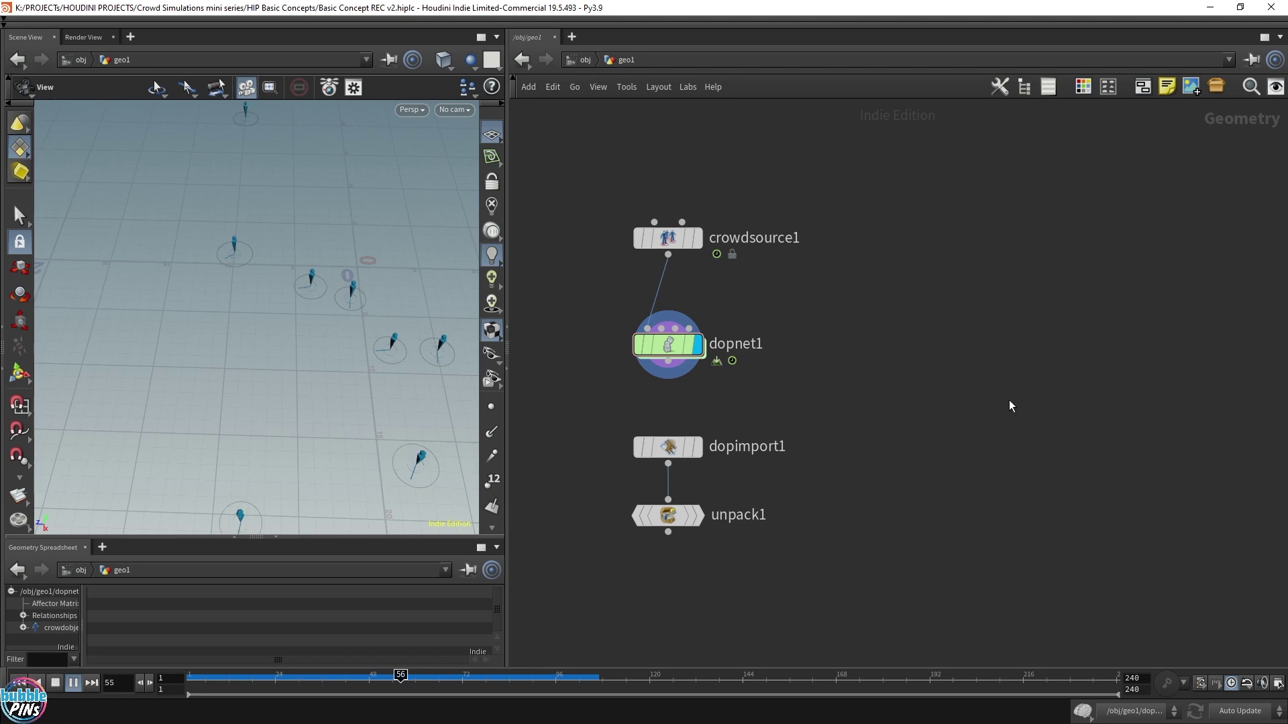
pyautogui.press('Escape')
pyautogui.hotkey('ctrl', 'Left')
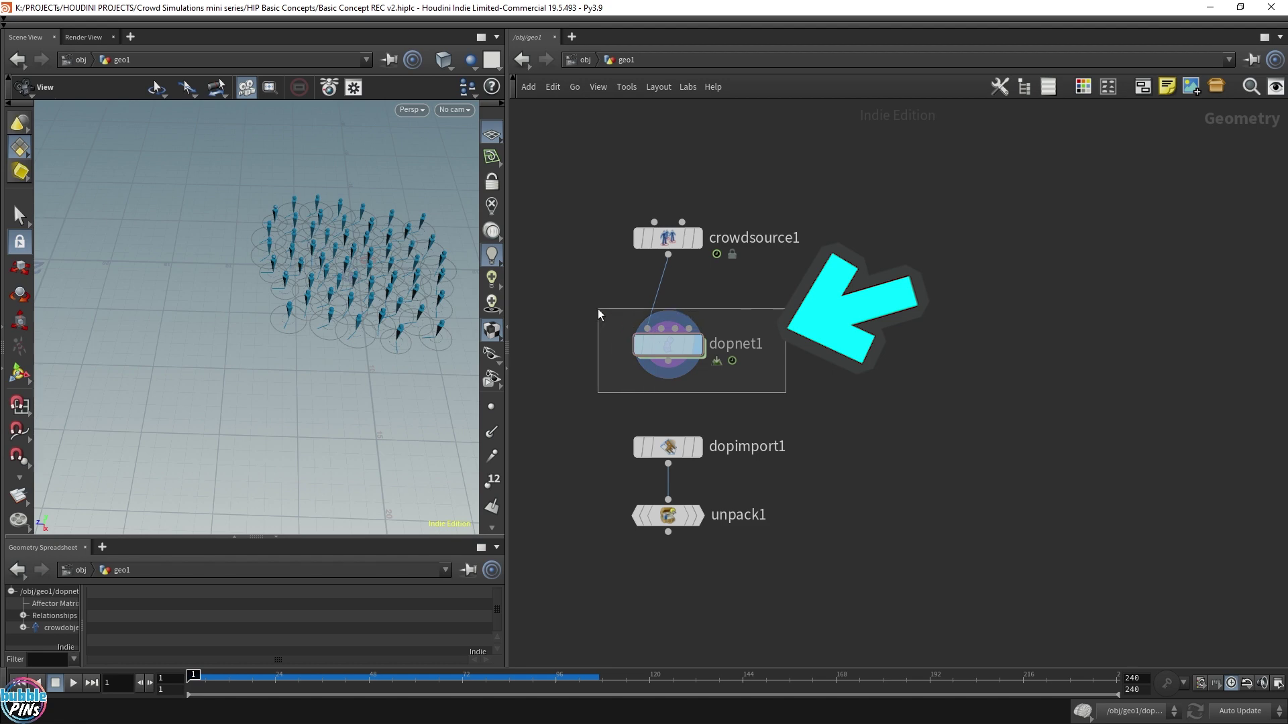
pyautogui.moveTo(599, 314); pyautogui.dragTo(599, 313)
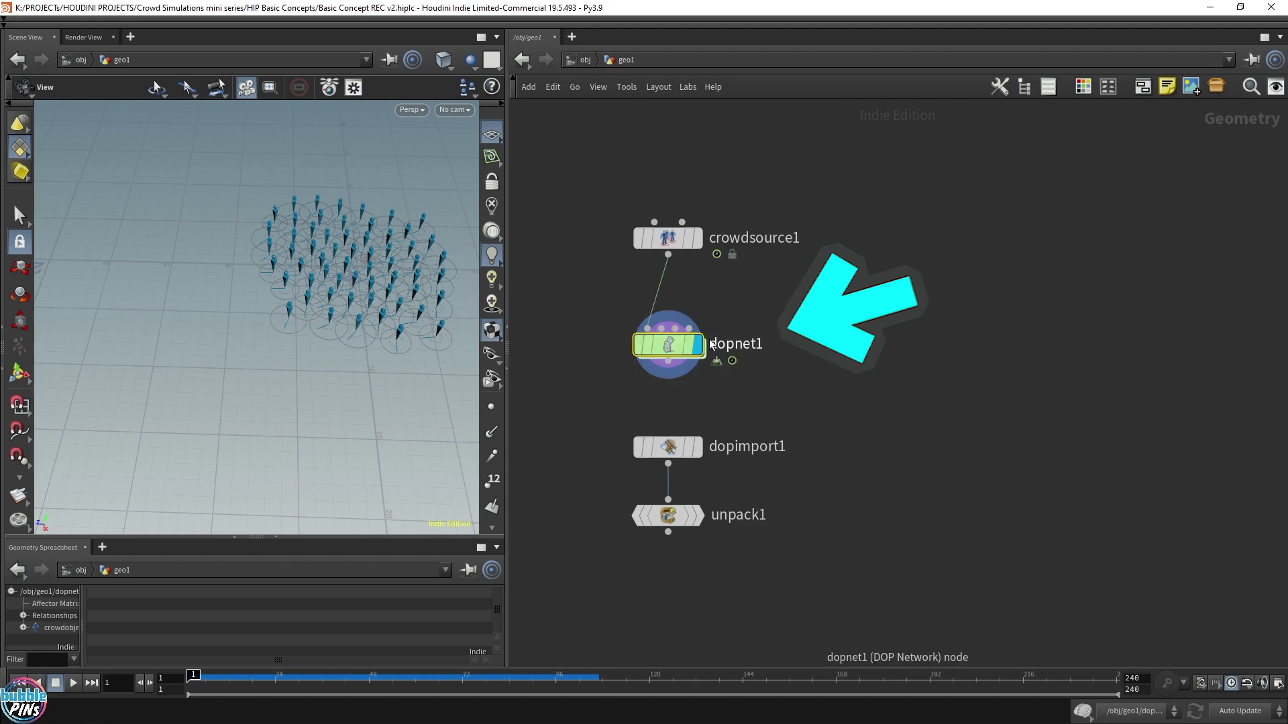
# Enter dopnet1, tilt the view down onto the crowd, and play the simulation forward and backward.
pyautogui.doubleClick(671, 345)
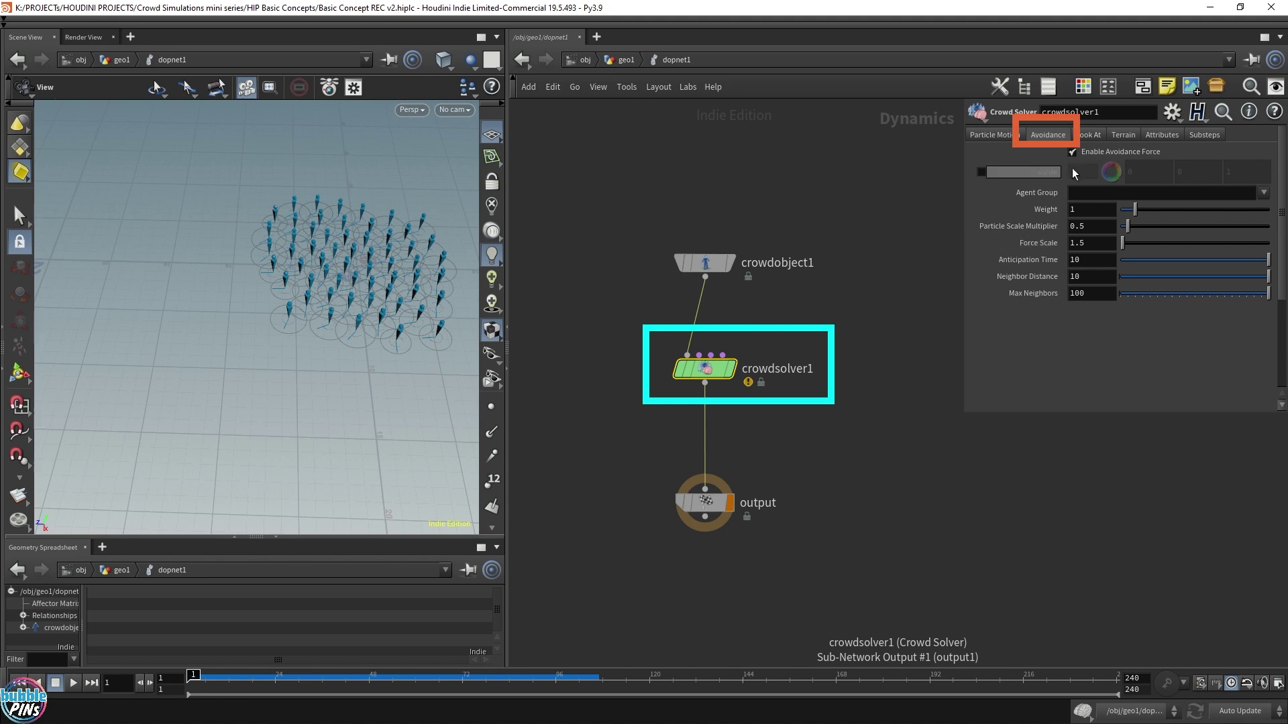
pyautogui.moveTo(345, 215); pyautogui.dragTo(348, 265)
pyautogui.press('Up')
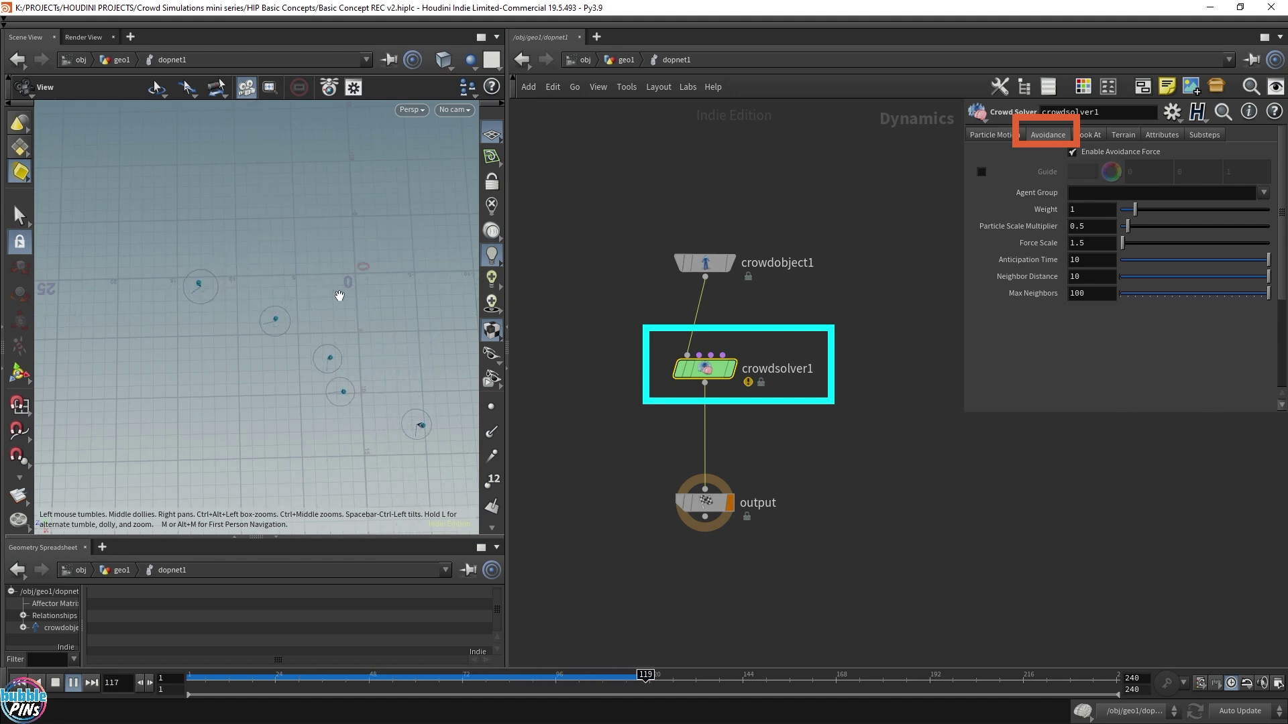
pyautogui.hotkey('ctrl', 'Up')
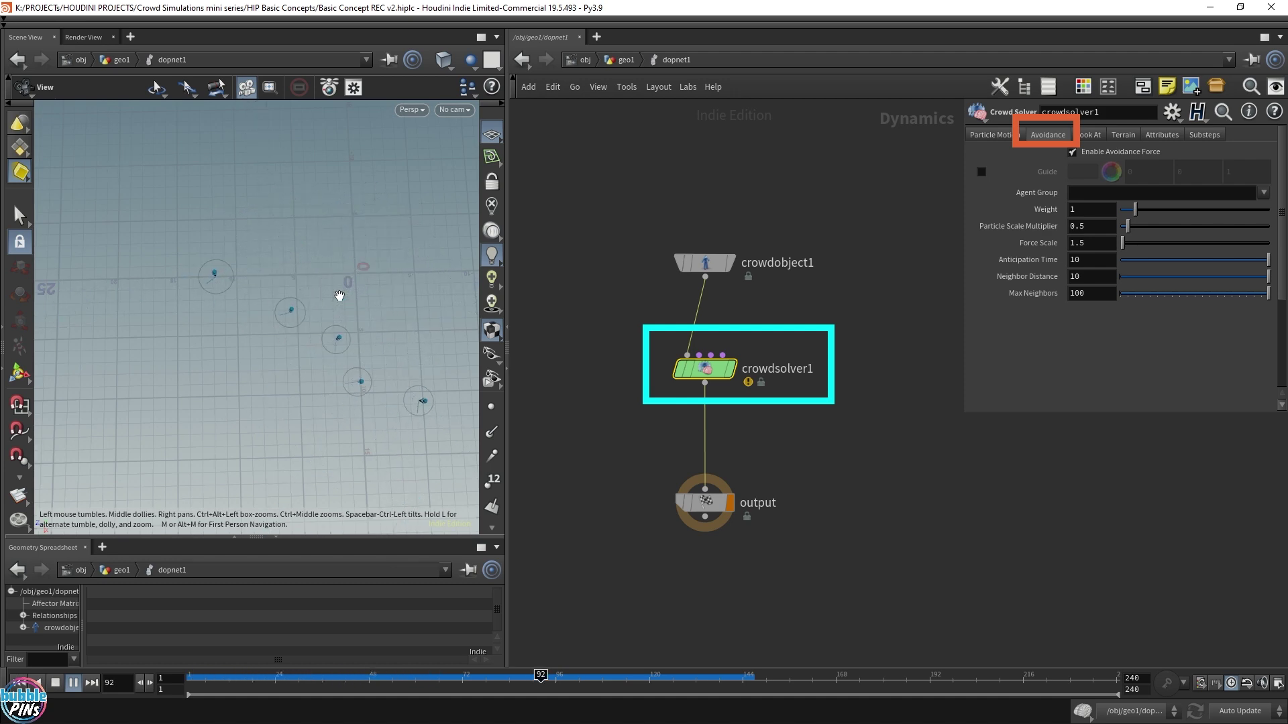
pyautogui.hotkey('ctrl', 'Up')
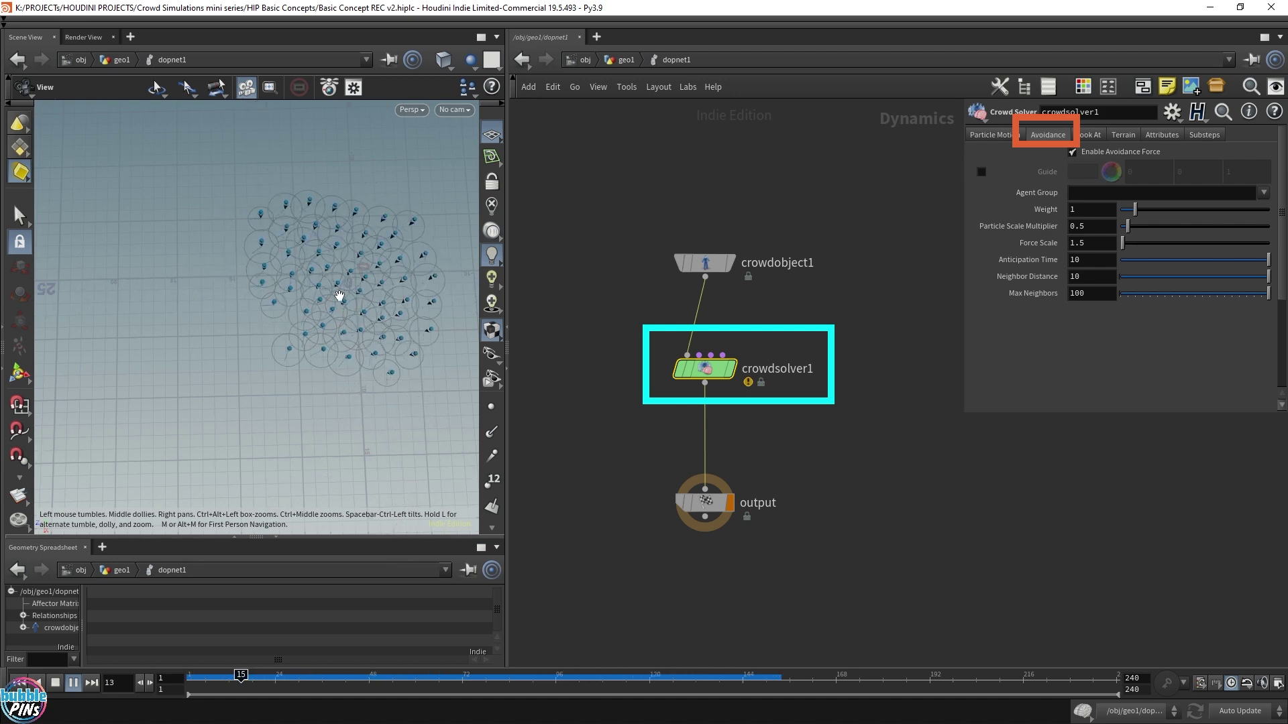
pyautogui.press('Down')
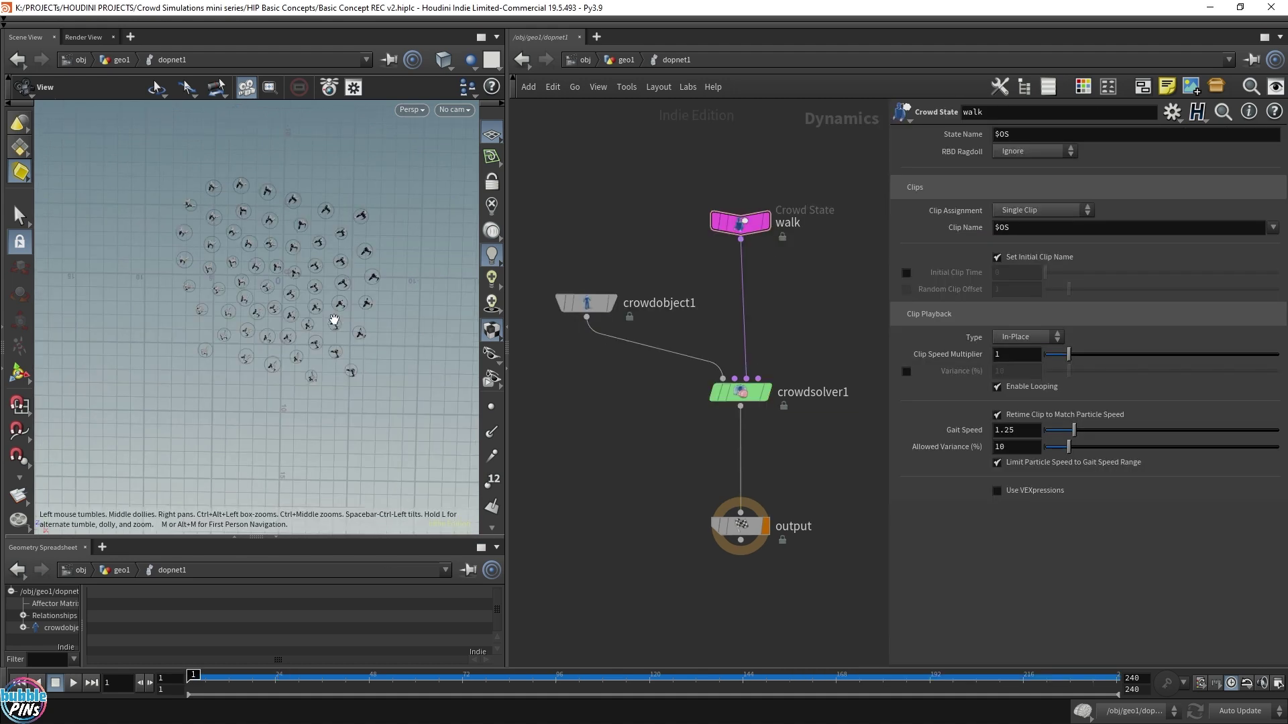
pyautogui.press('Up')
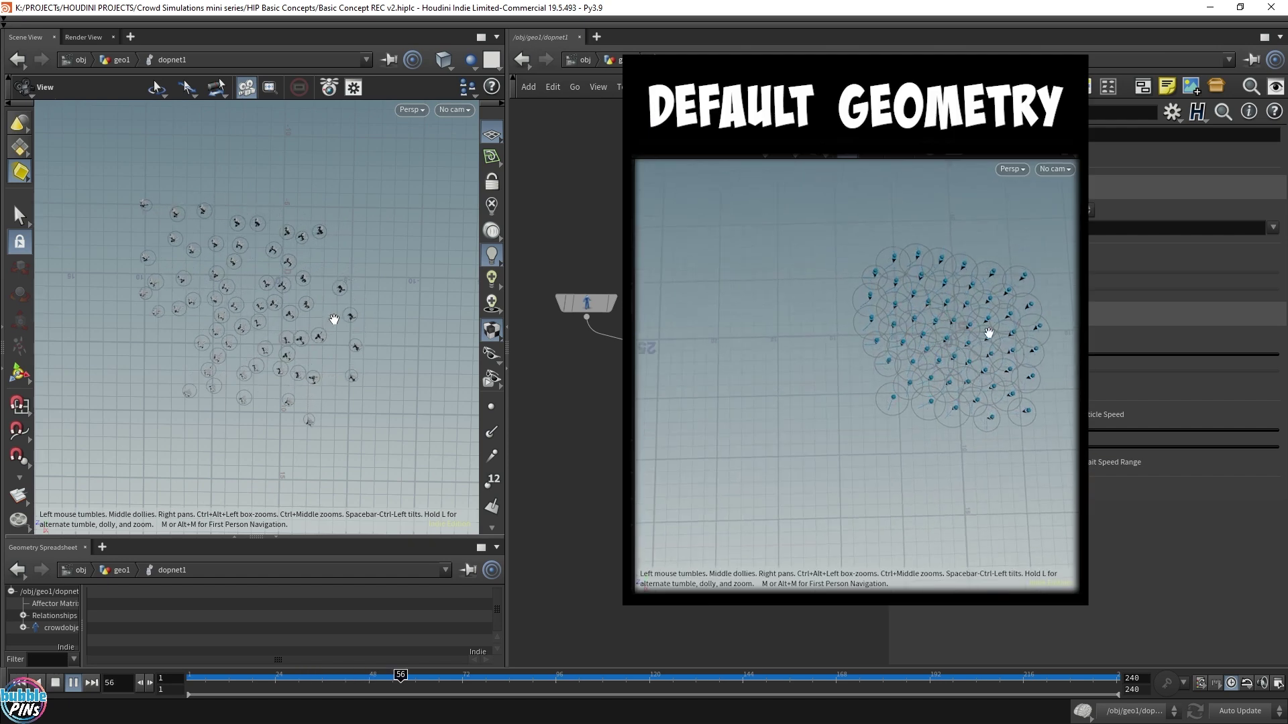
pyautogui.moveTo(374, 336); pyautogui.dragTo(287, 344)
pyautogui.hotkey('ctrl', 'Up')
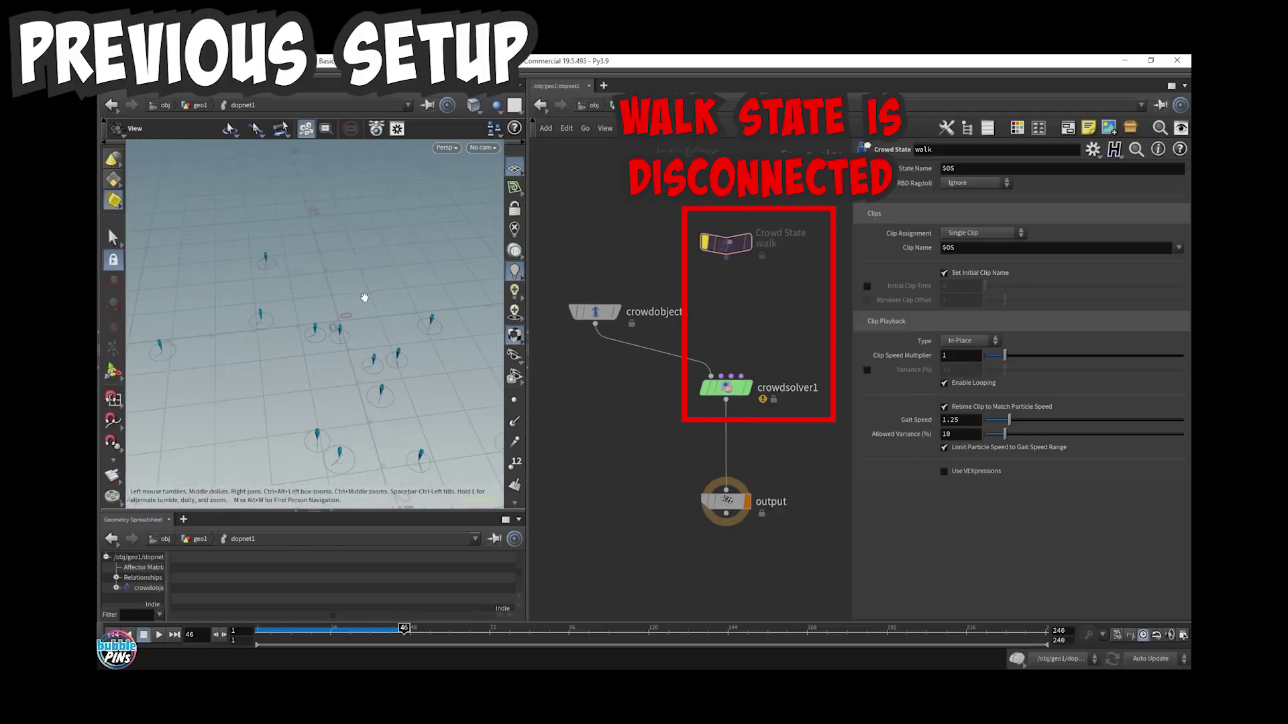
pyautogui.hotkey('ctrl', 'Up')
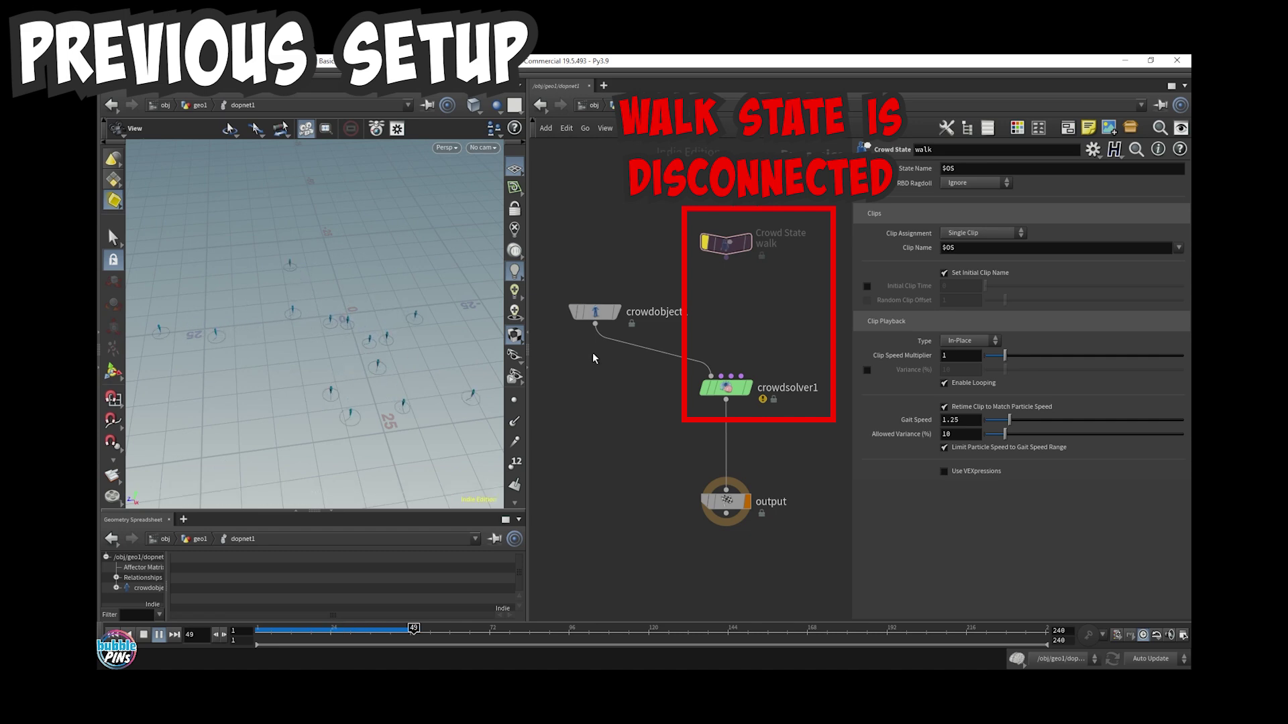
pyautogui.hotkey('ctrl', 'Up')
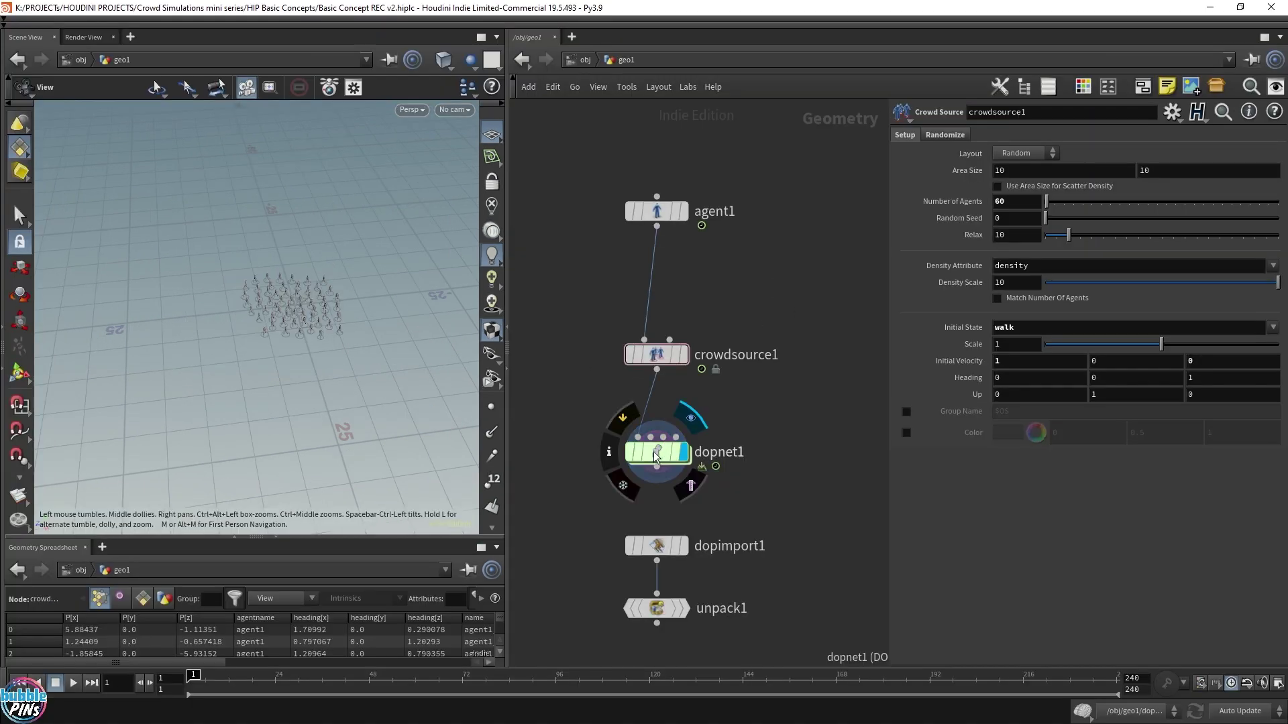
# Play the walking crowd simulation, then switch the viewport to the Top view.
pyautogui.doubleClick(655, 449)
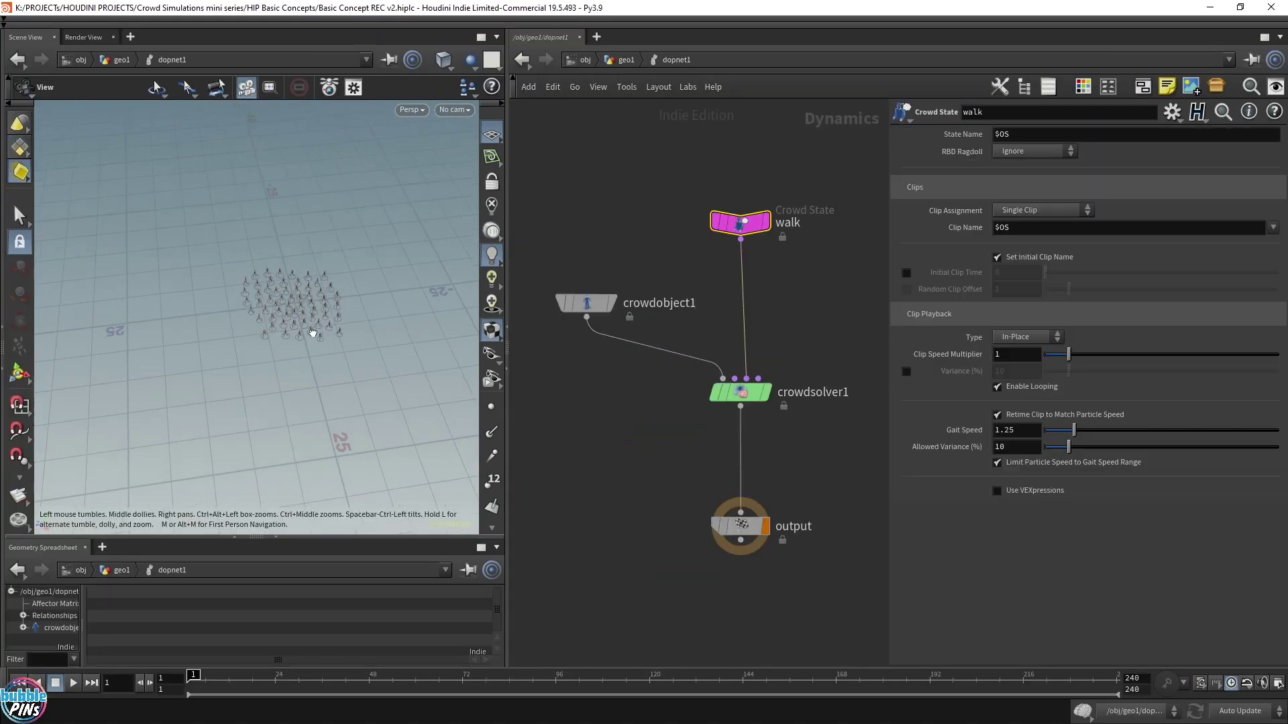
pyautogui.scroll(5, 312, 334)
pyautogui.press('Up')
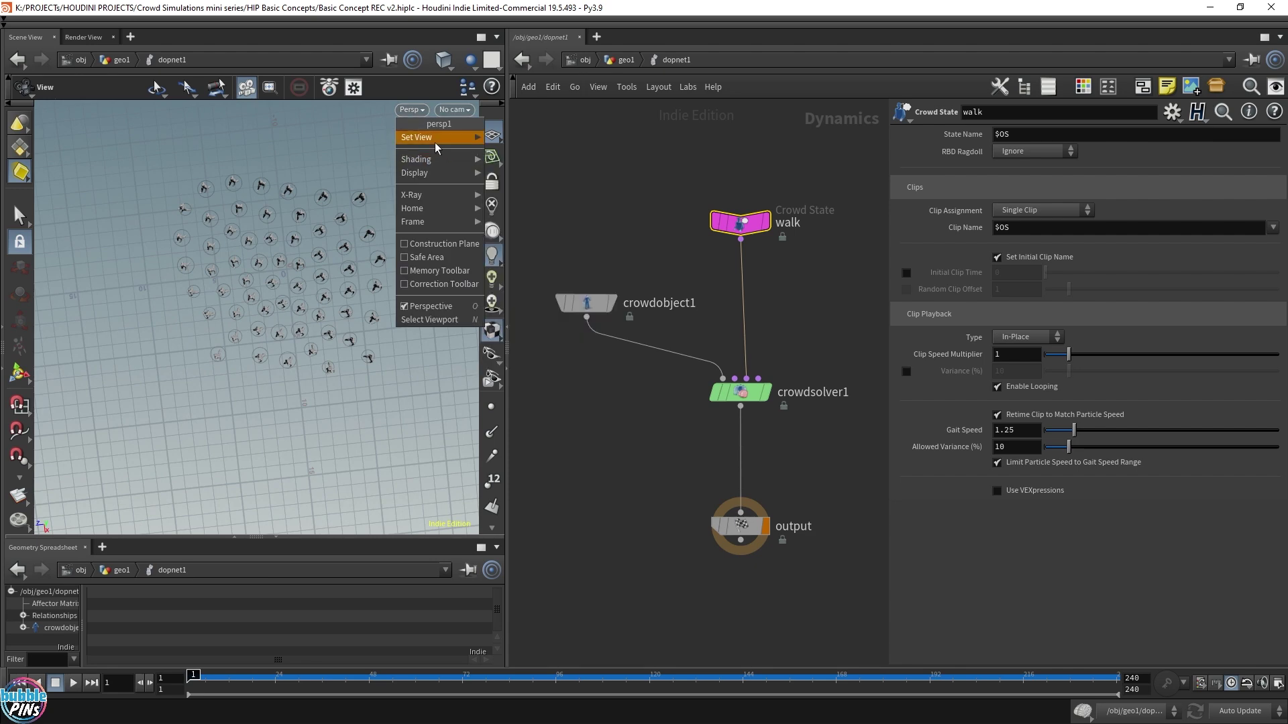
pyautogui.click(513, 151)
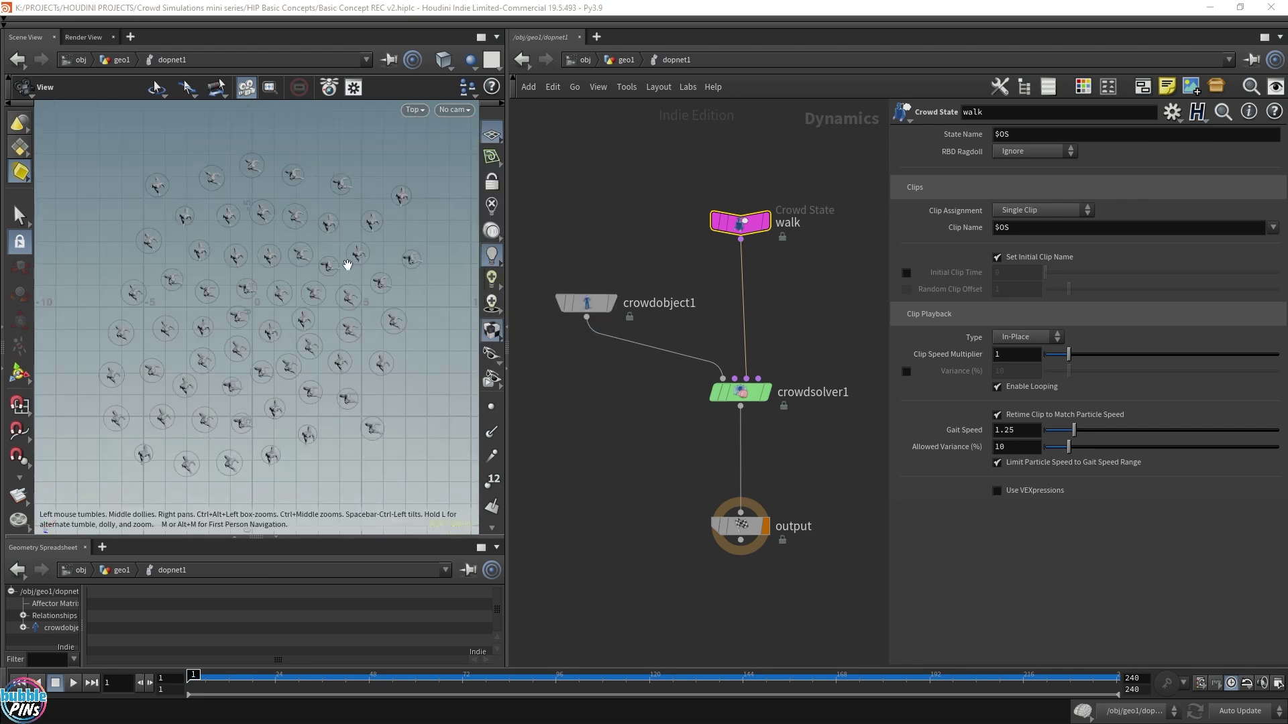
# Set the viewport colour scheme to Dark, hide the reference grid, and play the crowd.
pyautogui.scroll(-3, 314, 282)
pyautogui.press('d')
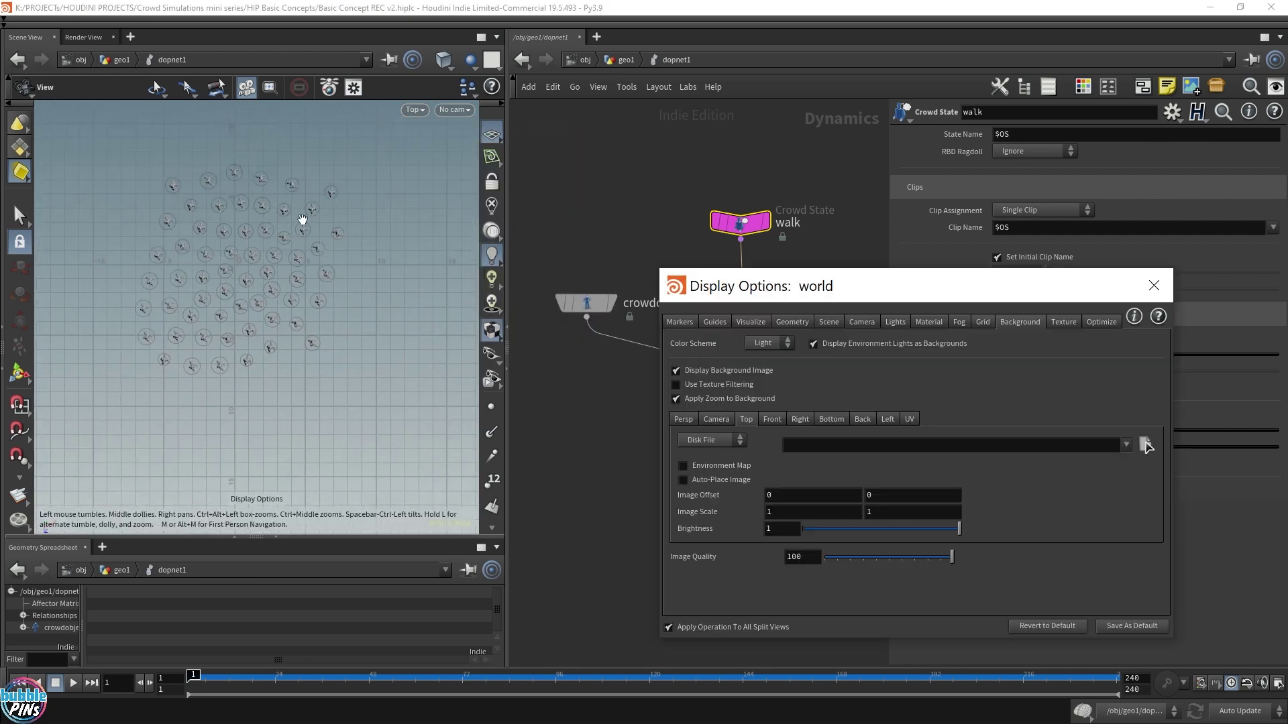
pyautogui.click(772, 344)
pyautogui.click(762, 366)
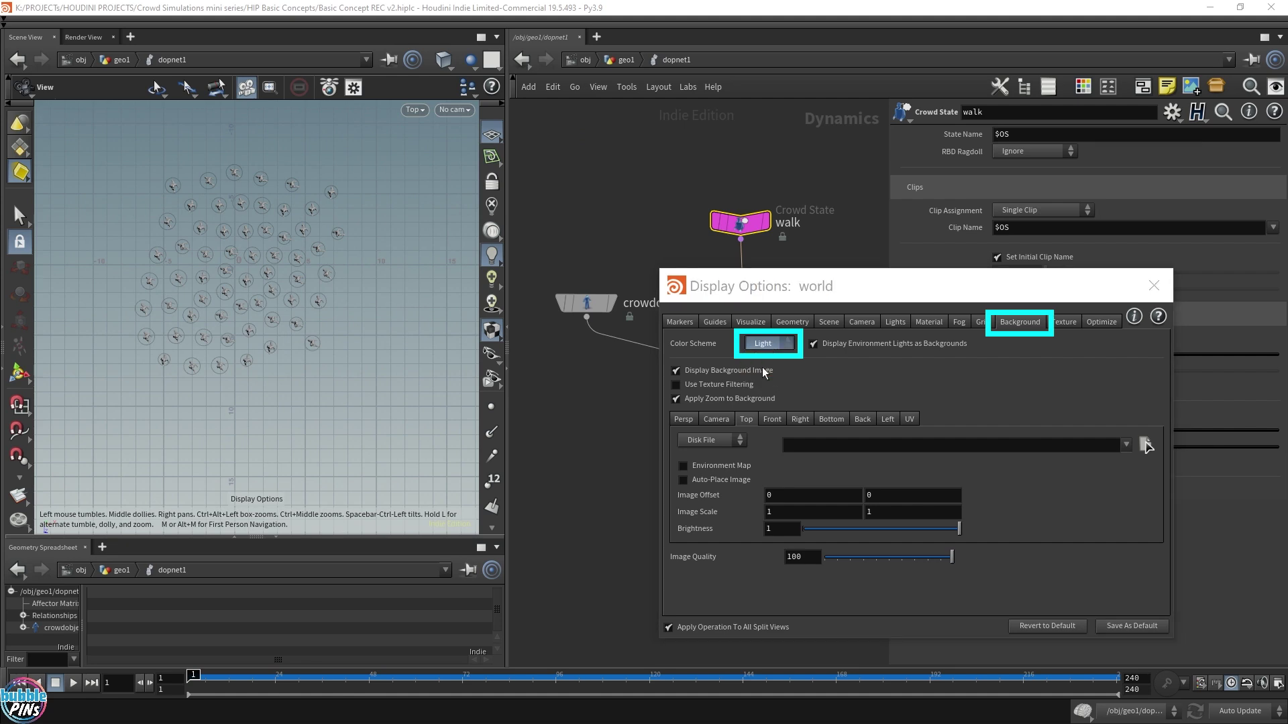
pyautogui.click(1154, 285)
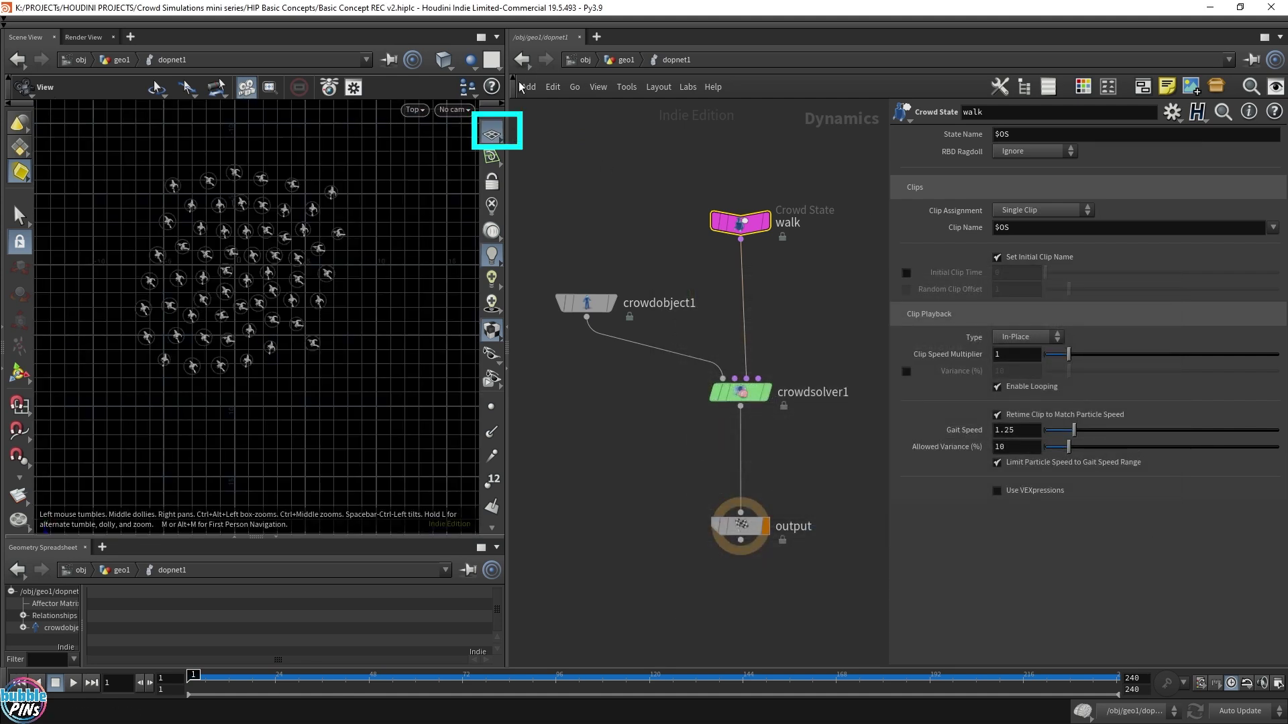
pyautogui.click(492, 134)
pyautogui.press('Up')
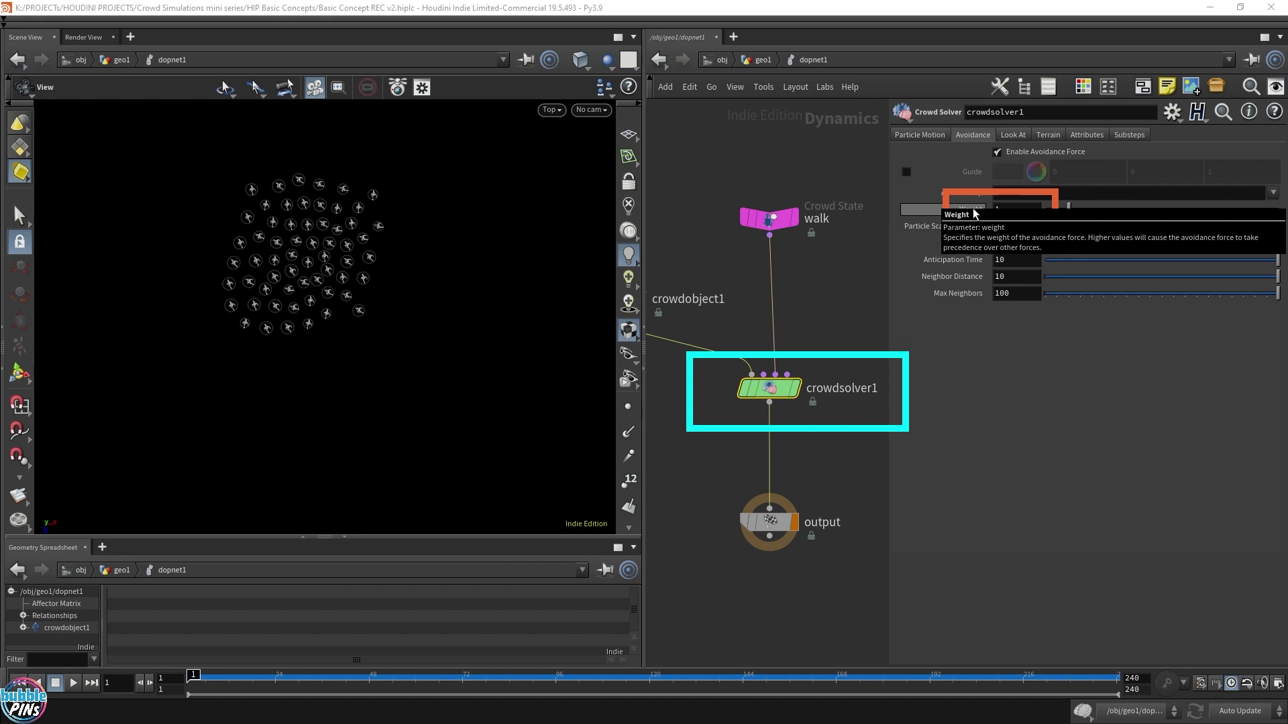
pyautogui.press('Up')
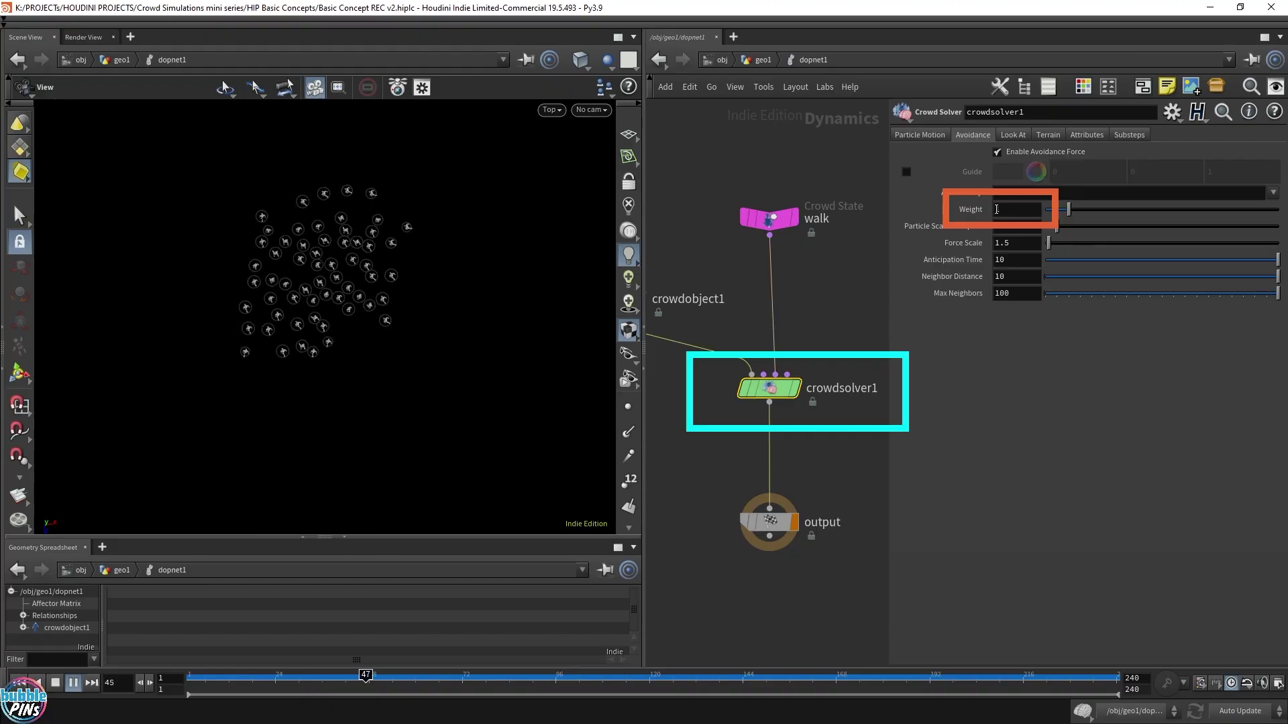
# Drop the avoidance Weight to 0 and play the crowd with no avoidance.
pyautogui.moveTo(1068, 210); pyautogui.dragTo(1273, 208)
pyautogui.moveTo(1168, 215); pyautogui.dragTo(1046, 209)
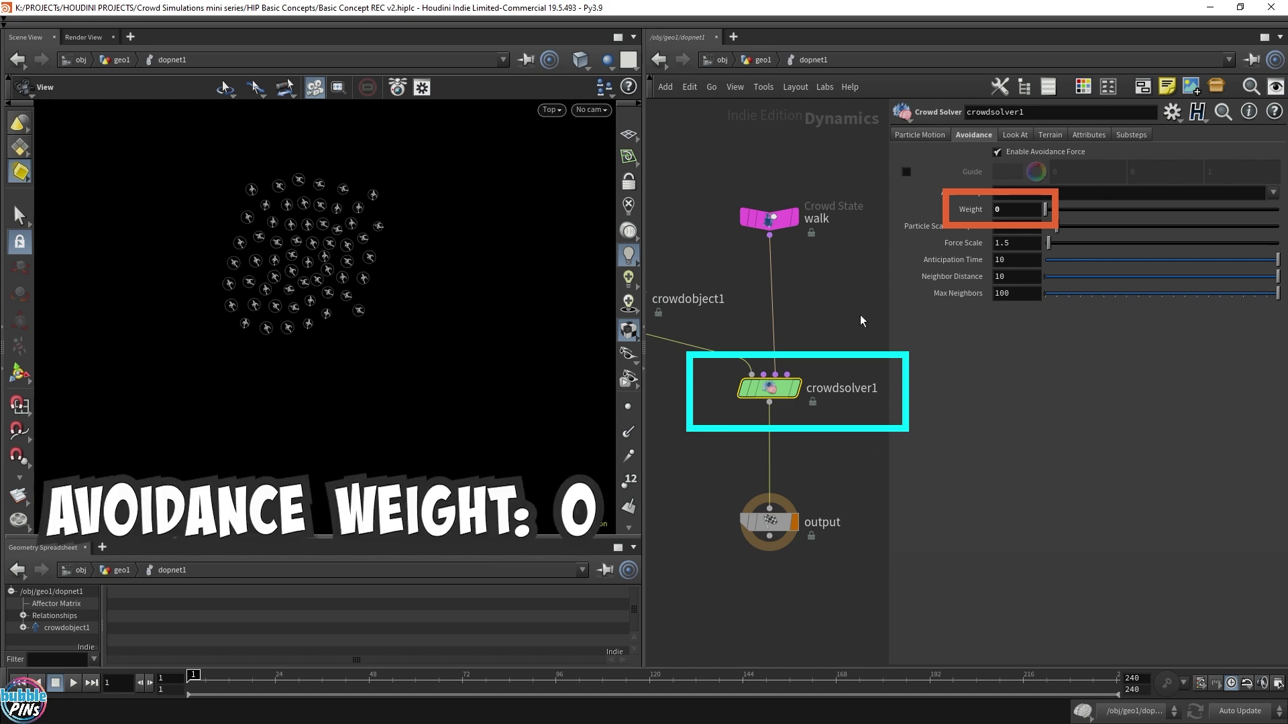
pyautogui.scroll(5, 375, 245)
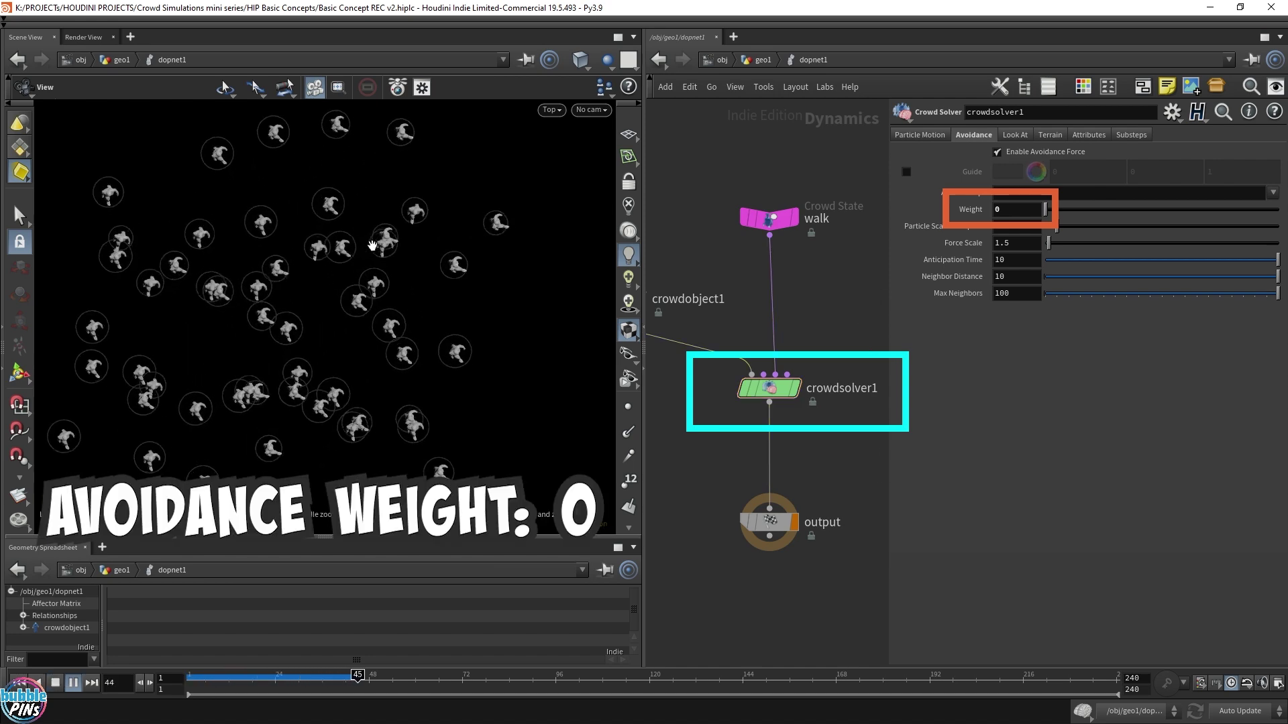
pyautogui.hotkey('ctrl', 'Up')
pyautogui.press('Up')
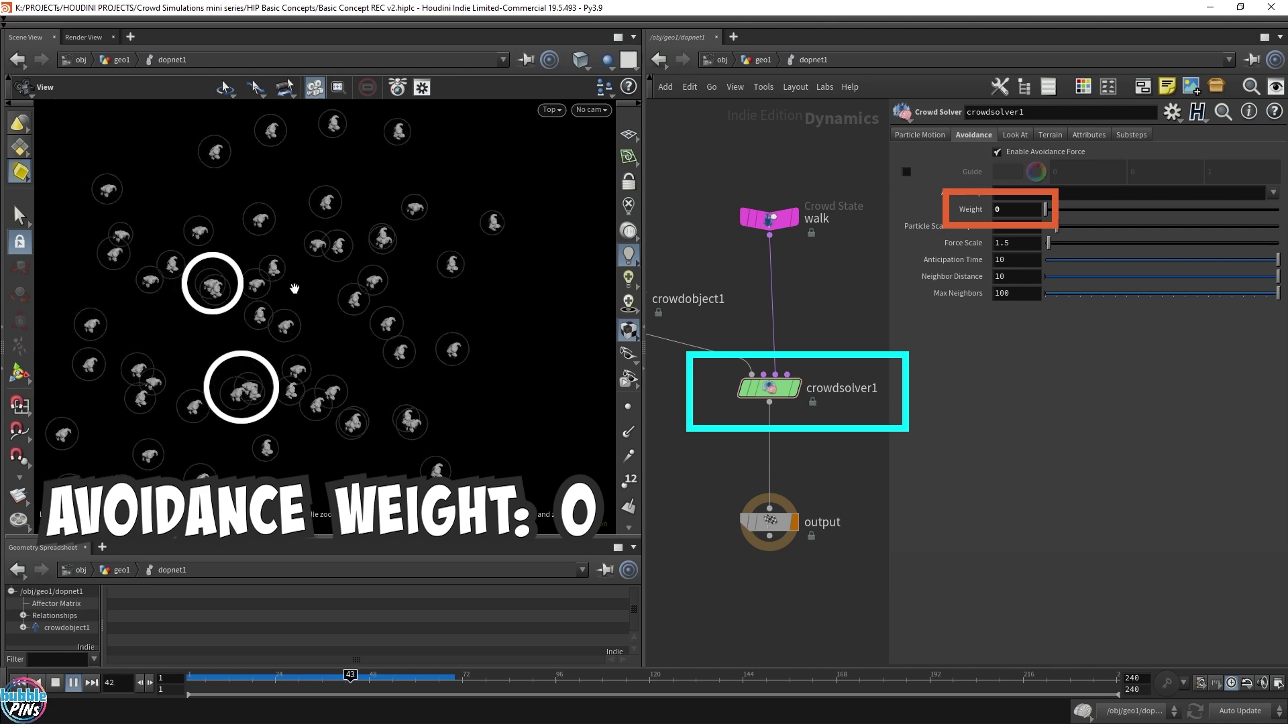
# Replay the crowd at avoidance Weight 4.58, then commit a Weight of 1.
pyautogui.hotkey('ctrl', 'Up')
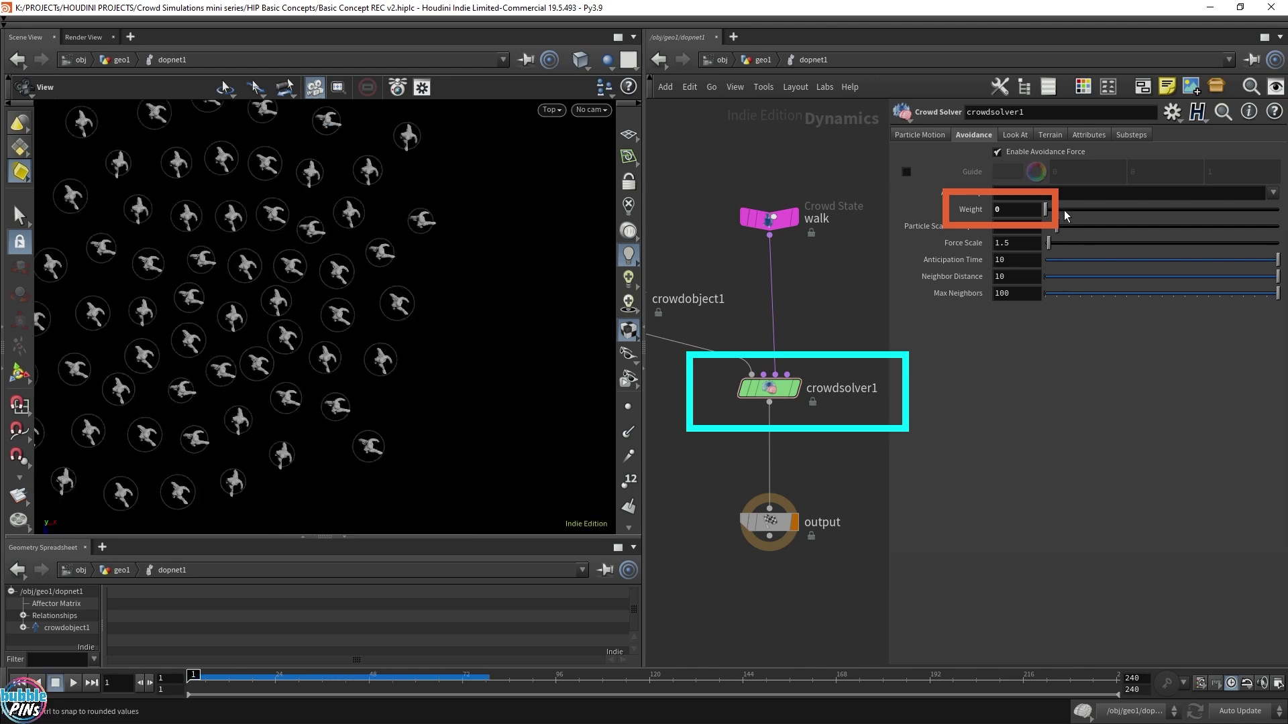
pyautogui.moveTo(1064, 210); pyautogui.dragTo(1152, 209)
pyautogui.press('Up')
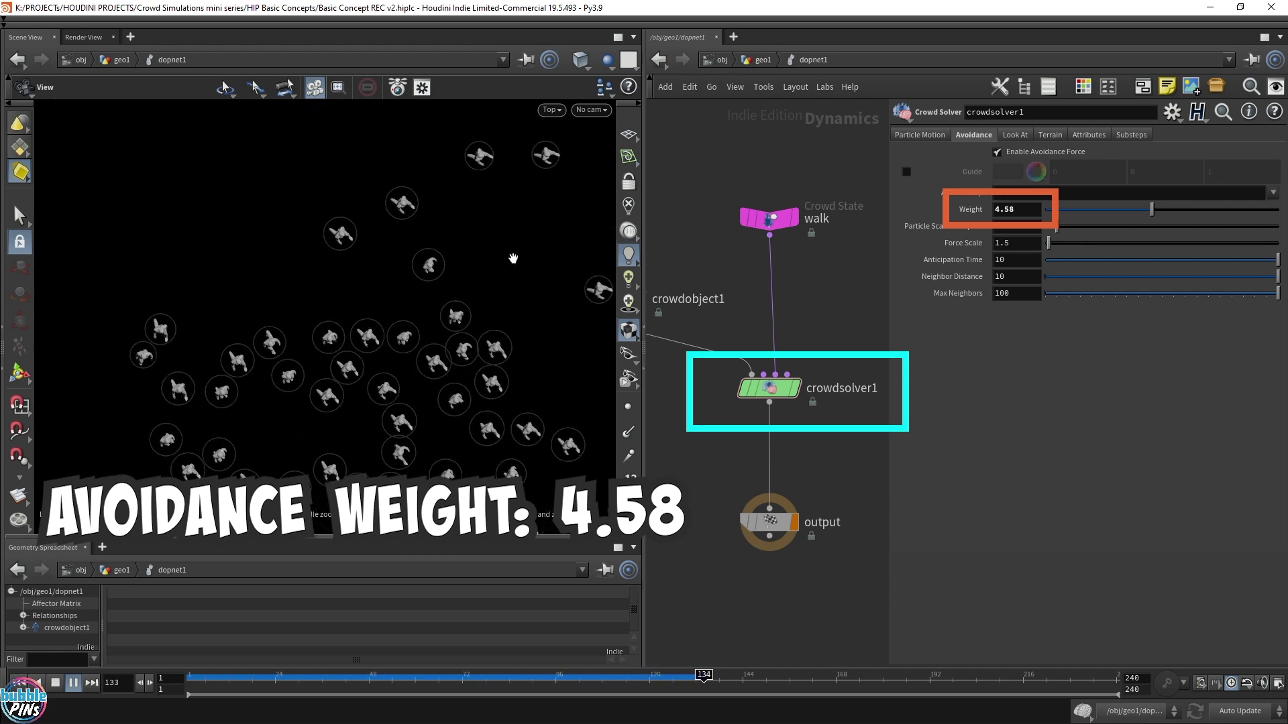
pyautogui.hotkey('ctrl', 'Up')
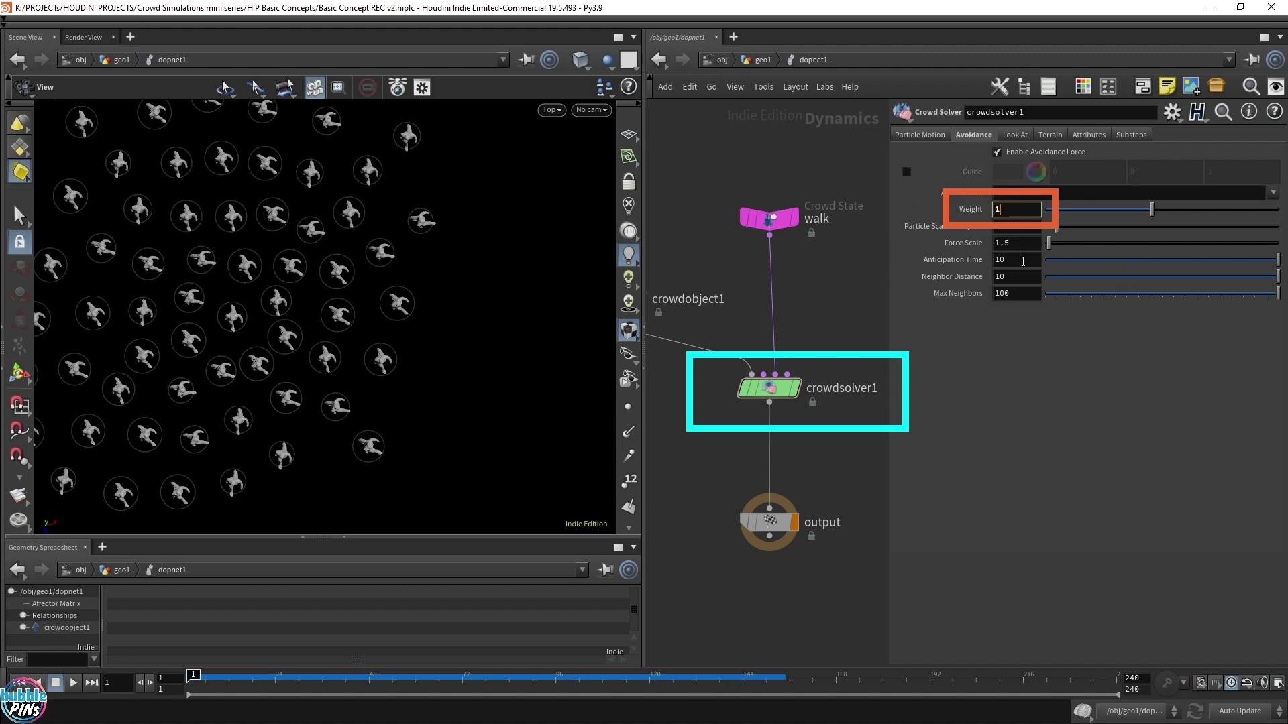
pyautogui.press('Return')
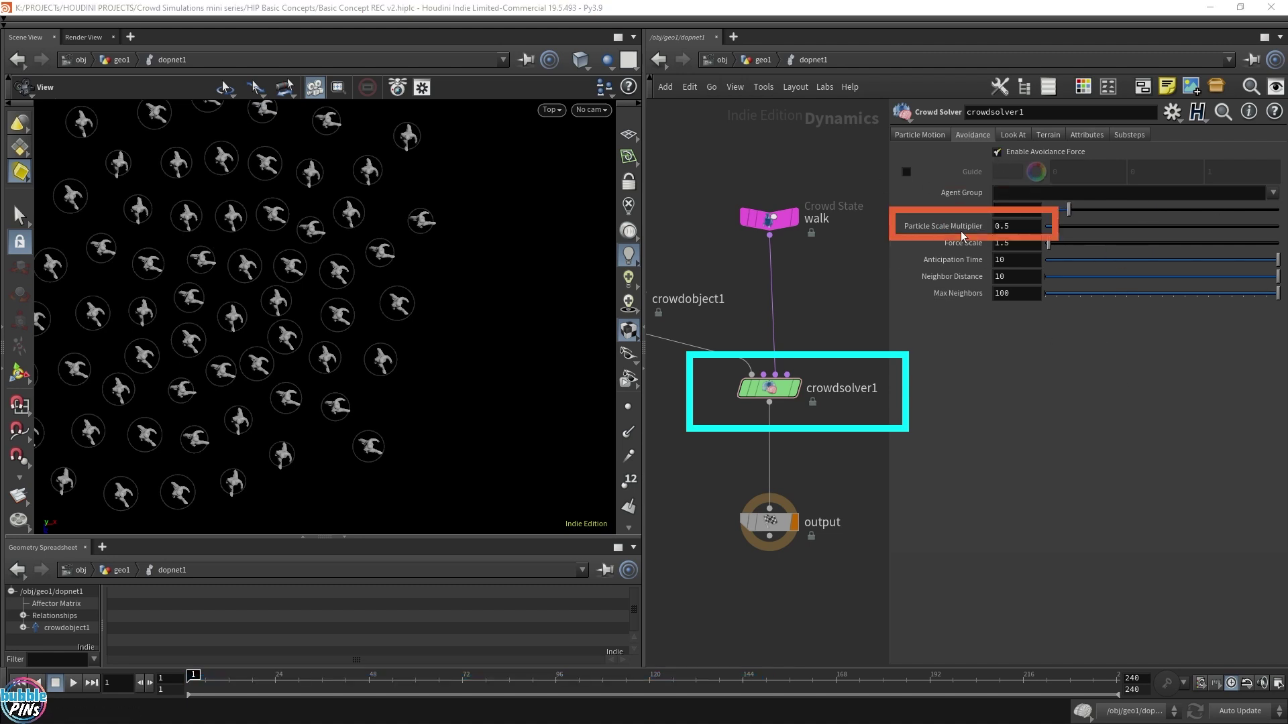
# Drag crowdsolver1's avoidance Force Scale slider up to 100.
pyautogui.moveTo(949, 232)
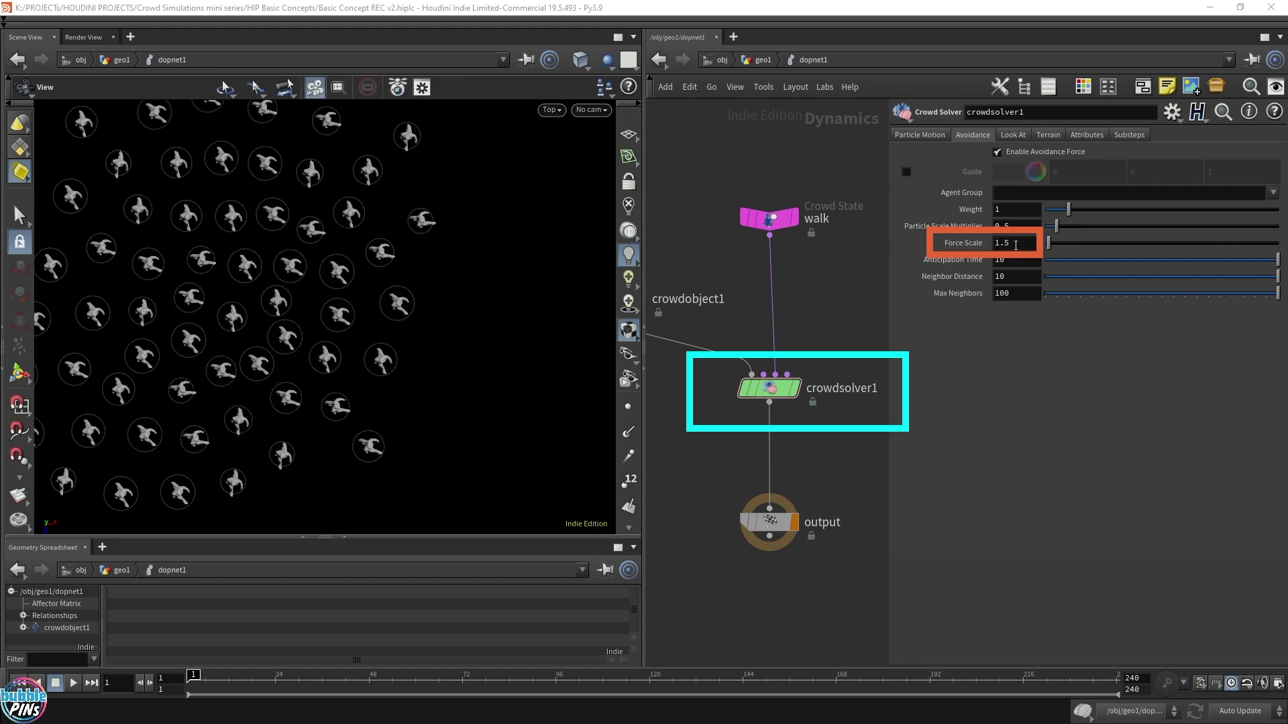
pyautogui.moveTo(1050, 244); pyautogui.dragTo(1259, 500)
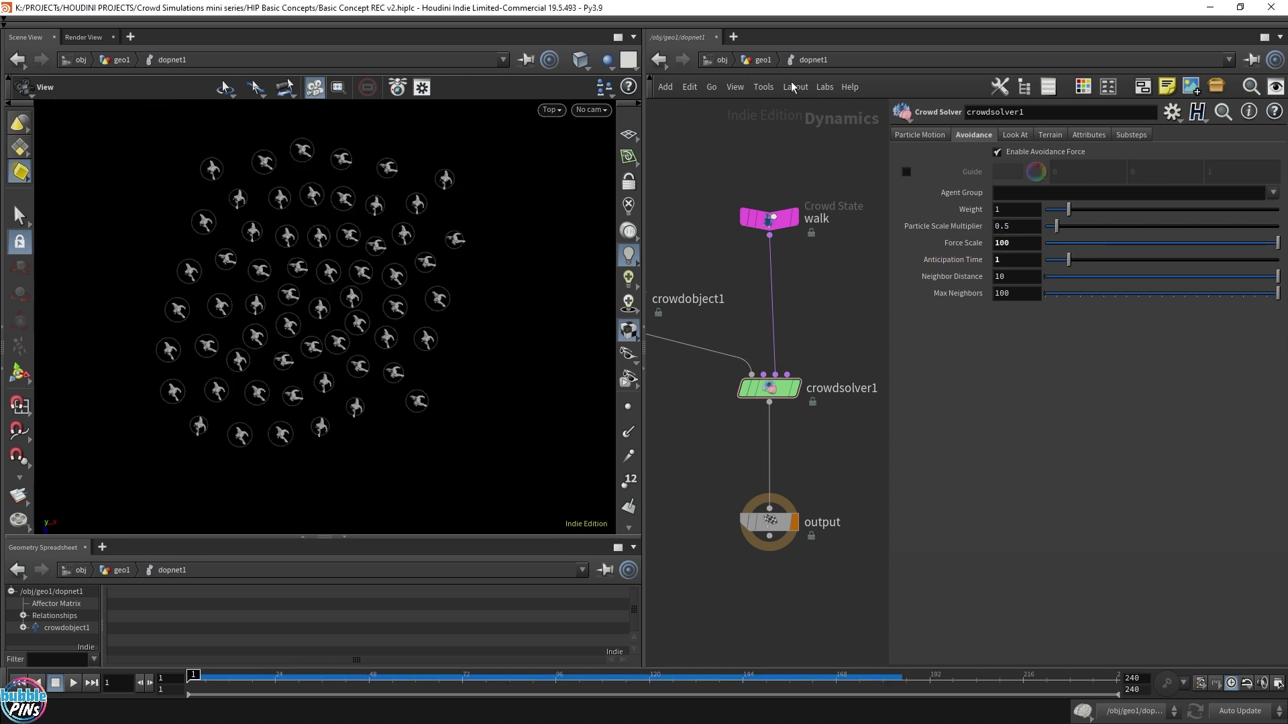
# In geo1, set crowdsource1's Relax to 0, test higher values, and orbit to view the agents.
pyautogui.click(722, 60)
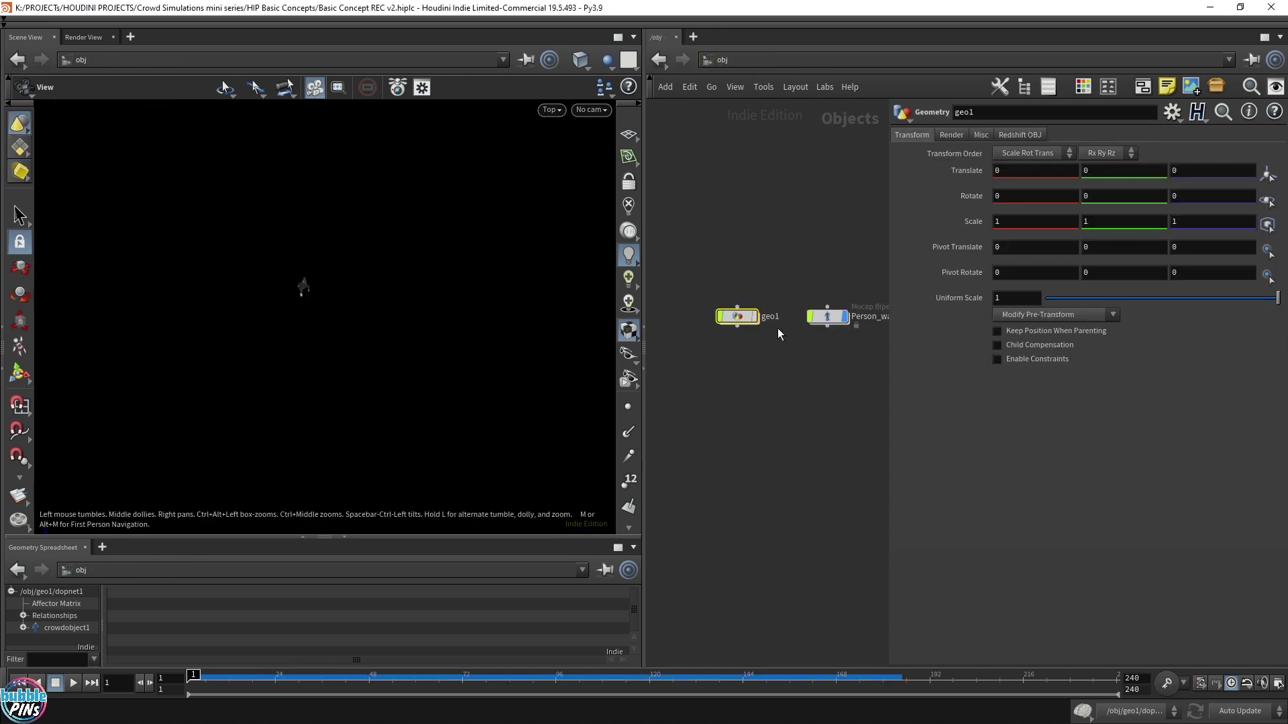
pyautogui.doubleClick(740, 318)
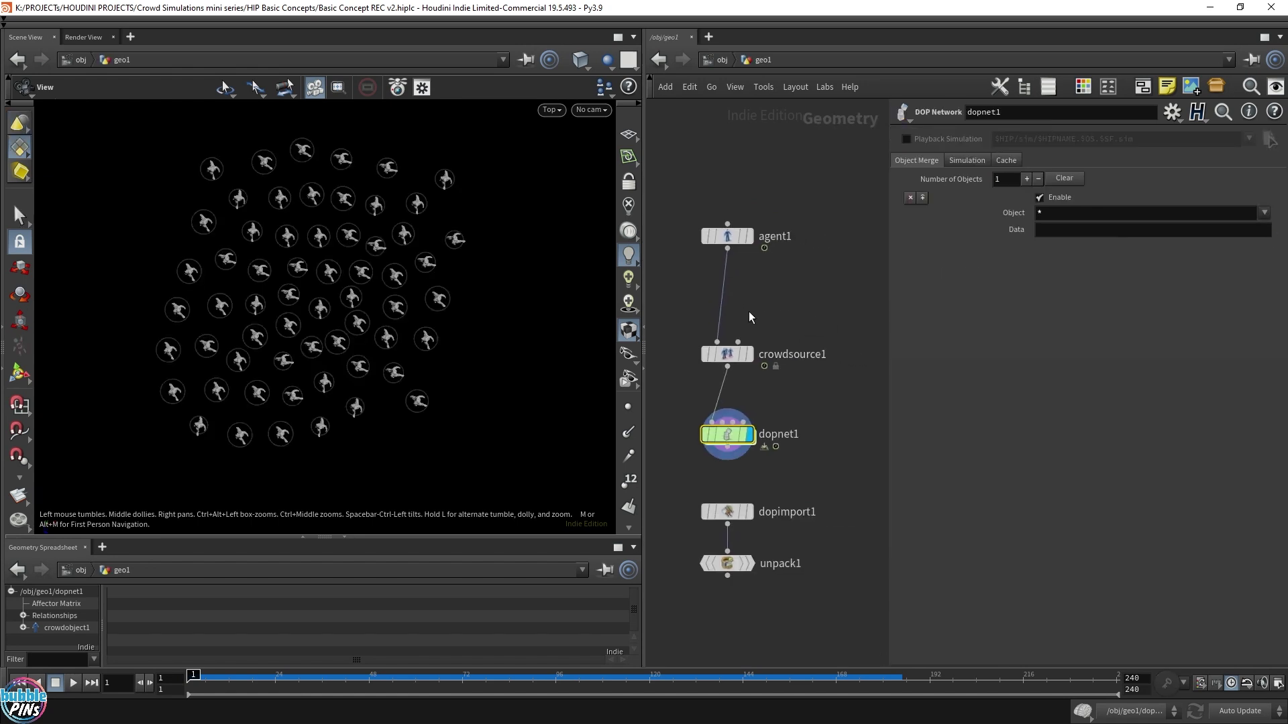
pyautogui.click(727, 353)
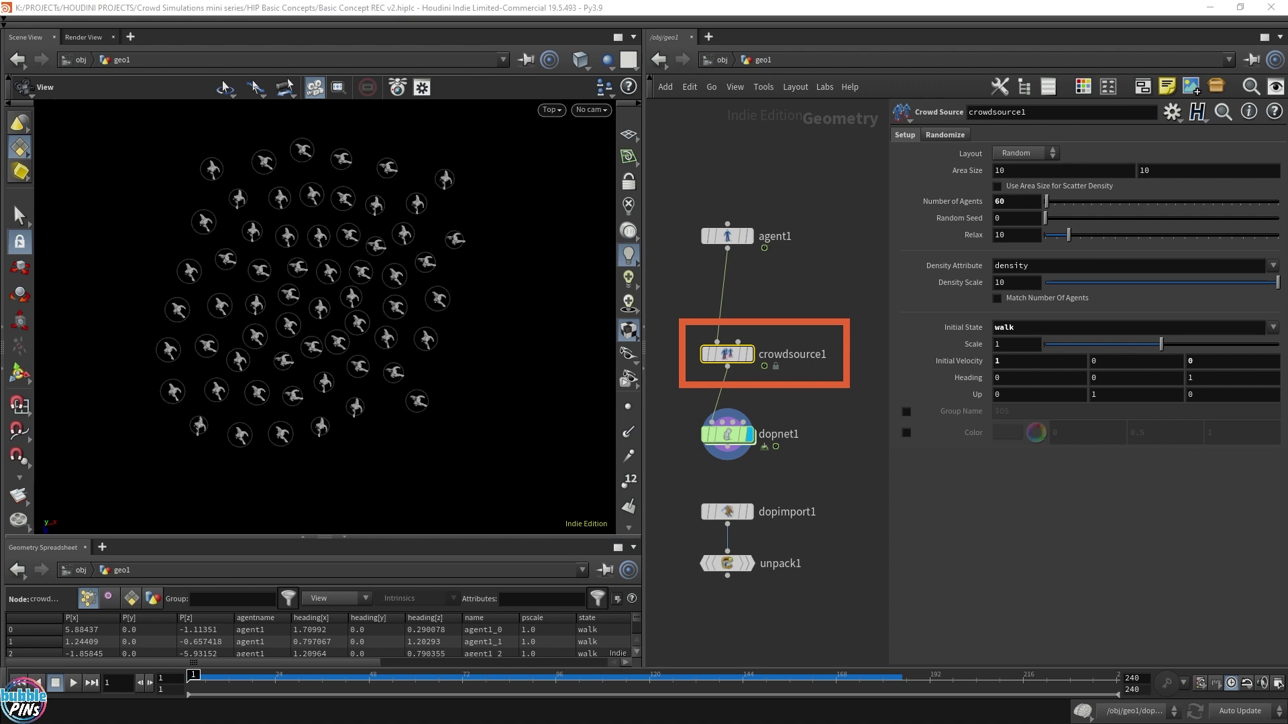
pyautogui.moveTo(1096, 241); pyautogui.dragTo(1045, 261)
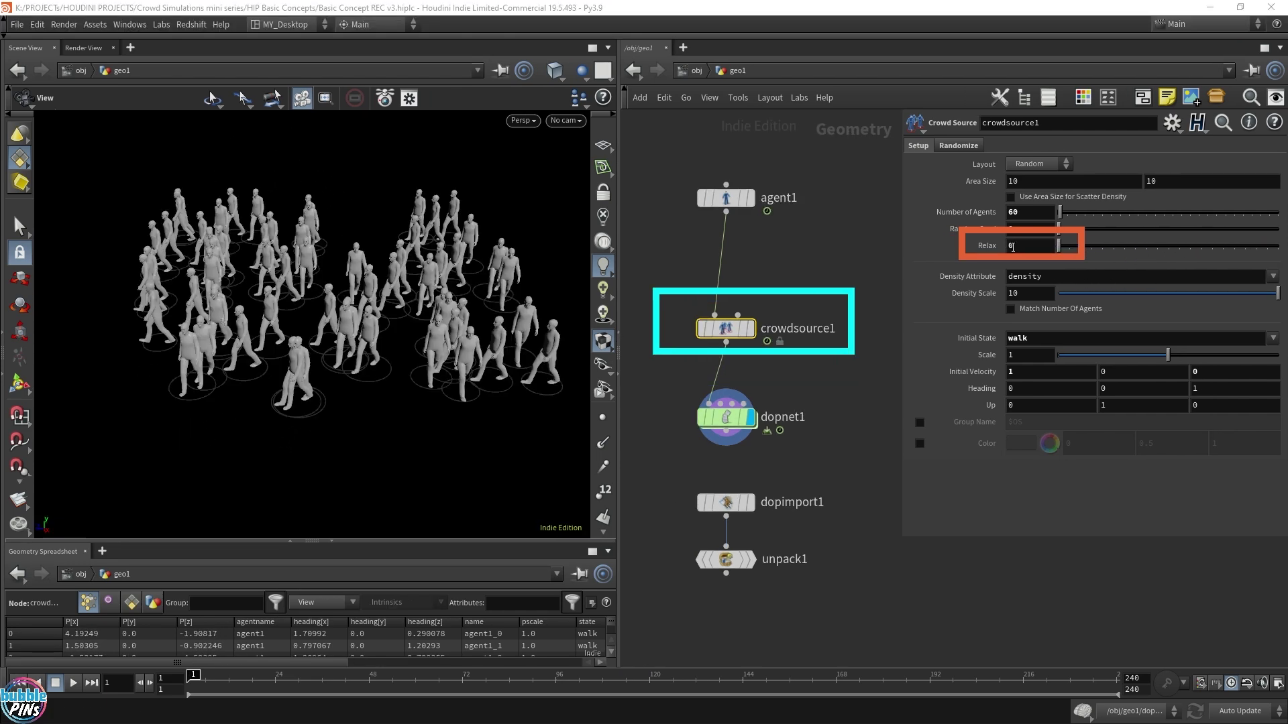
pyautogui.moveTo(1013, 246)
pyautogui.mouseDown()
pyautogui.moveTo(1147, 252)
pyautogui.moveTo(1205, 275)
pyautogui.moveTo(1029, 254)
pyautogui.mouseUp()
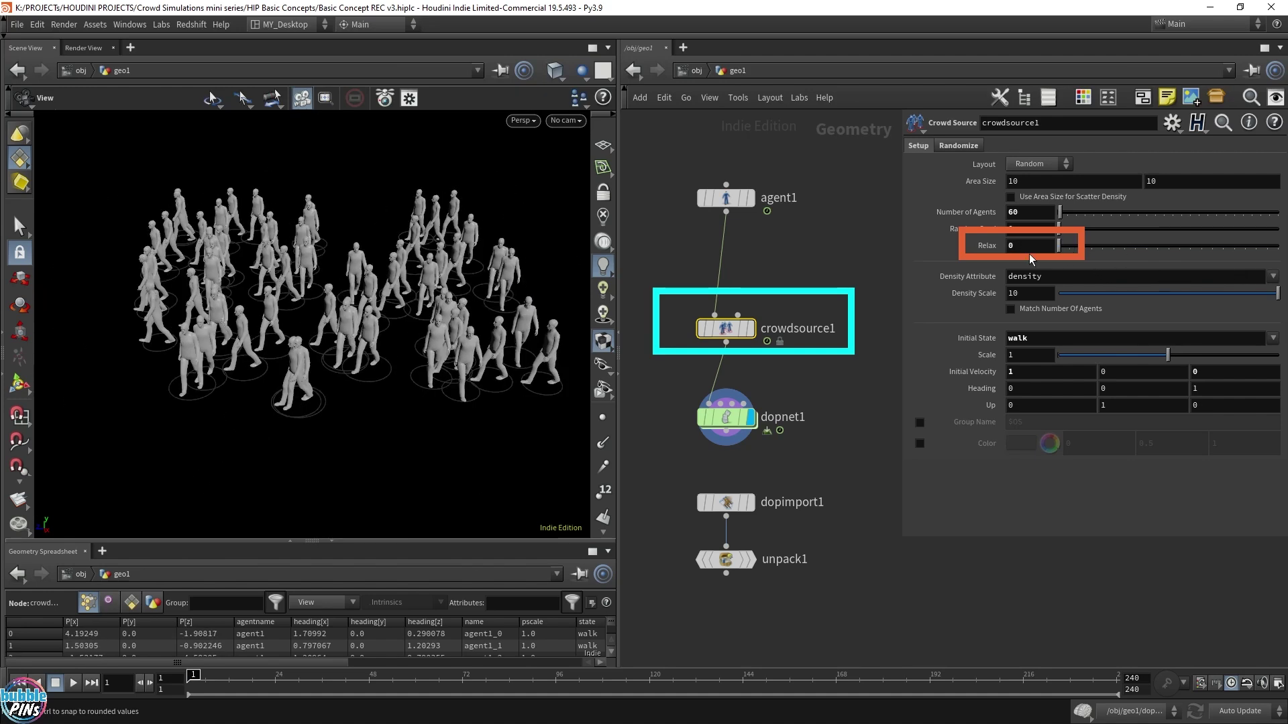
pyautogui.moveTo(376, 288); pyautogui.dragTo(315, 201)
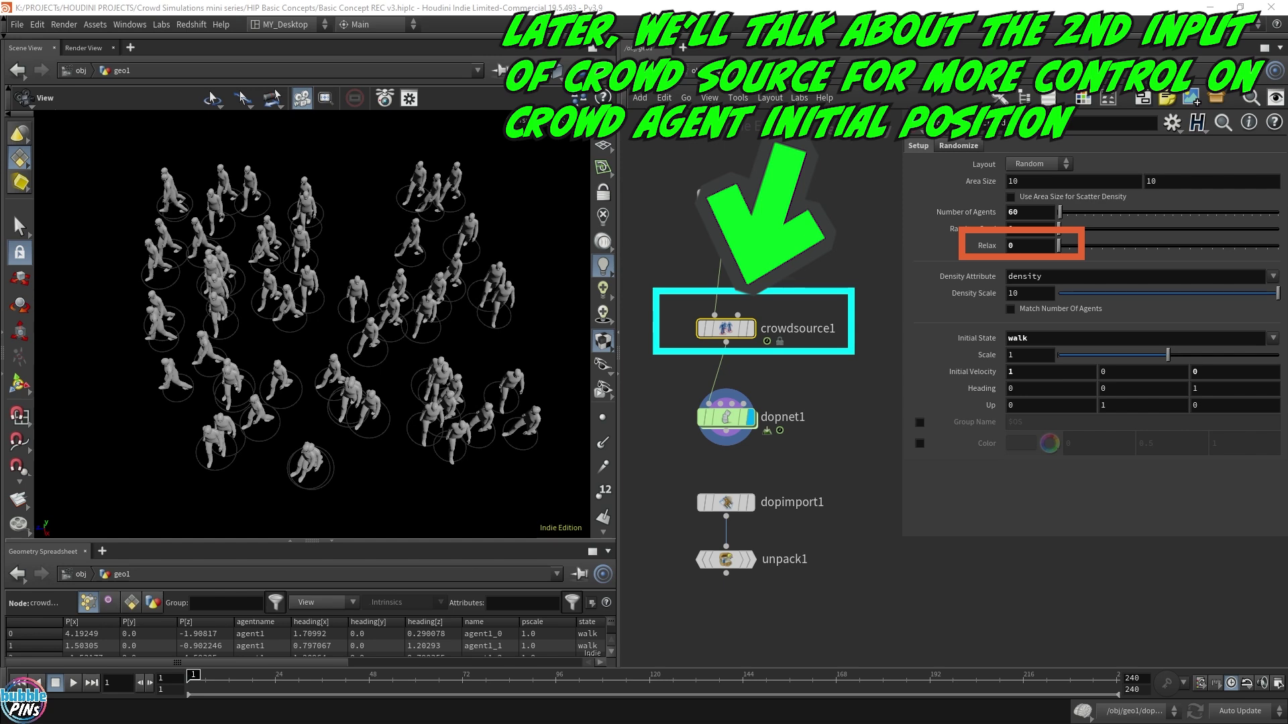
# Enter dopnet1, frame its nodes, and play then rewind the crowd simulation.
pyautogui.doubleClick(724, 418)
pyautogui.press('h')
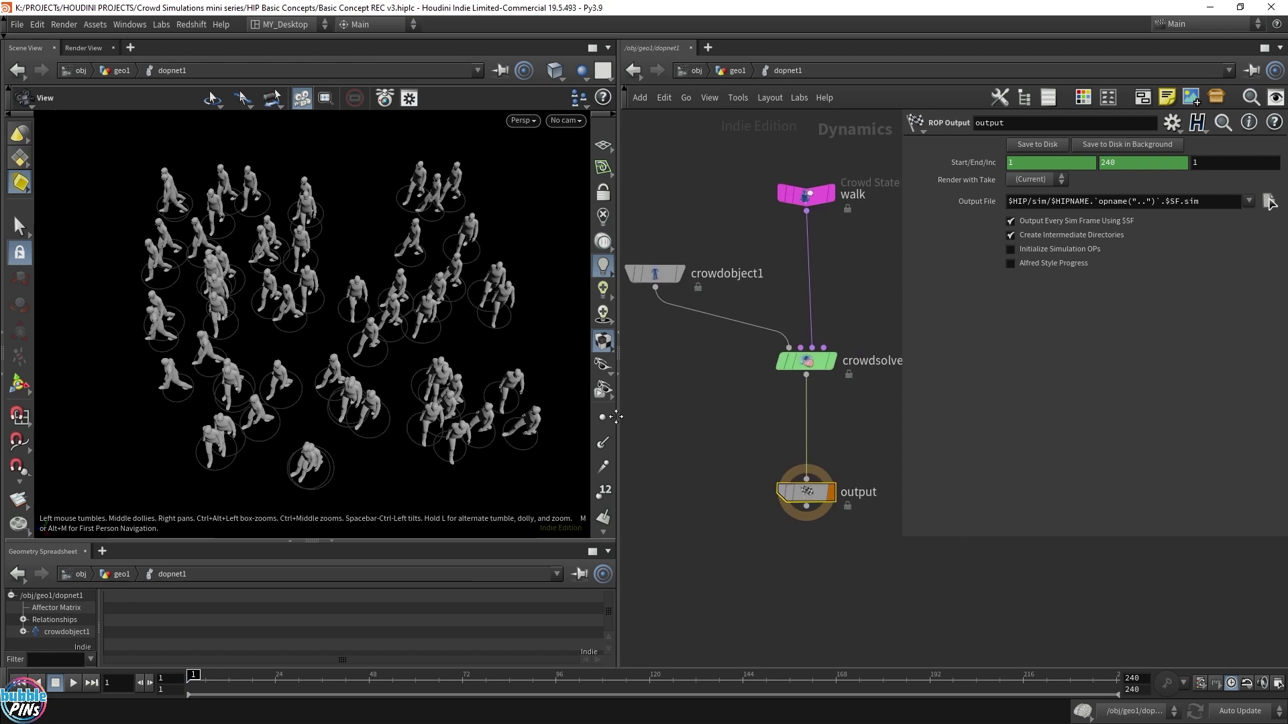
pyautogui.press('Up')
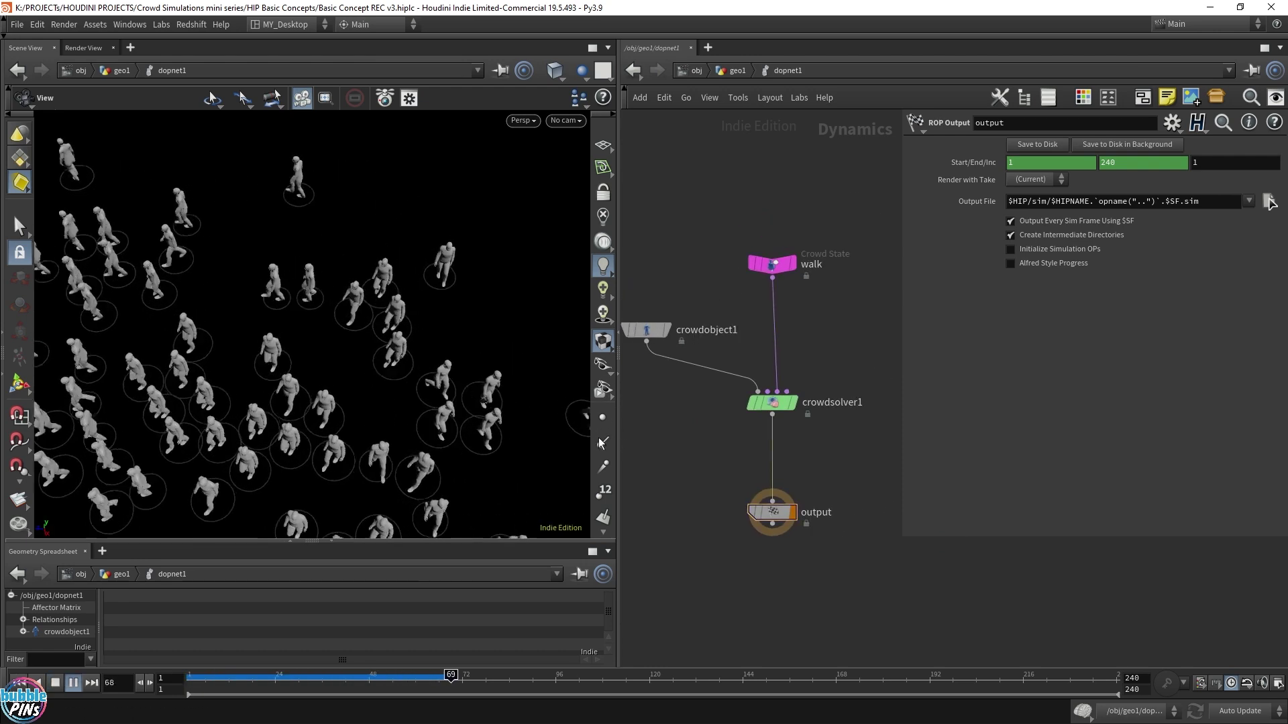
pyautogui.hotkey('ctrl', 'Up')
pyautogui.press('2')
# Switch the viewport to the Top view, replay the crowd, and pan to centre it.
pyautogui.click(522, 120)
pyautogui.moveTo(530, 155)
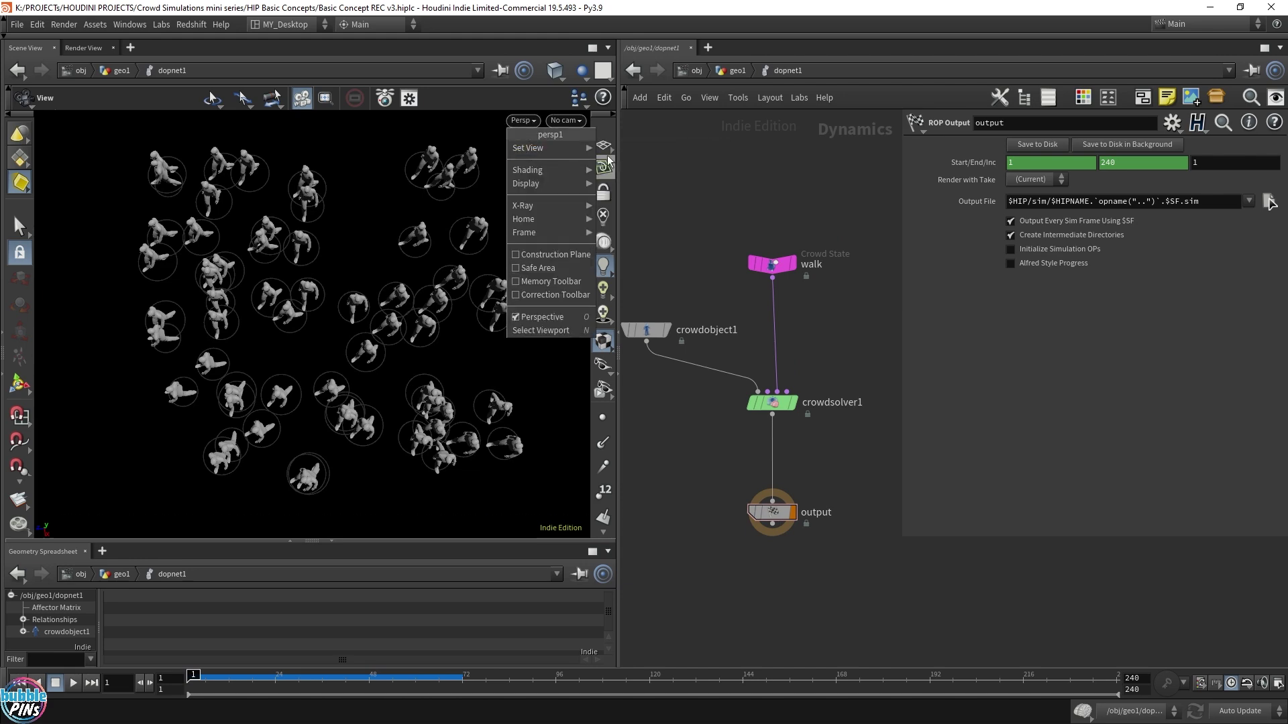
pyautogui.click(622, 162)
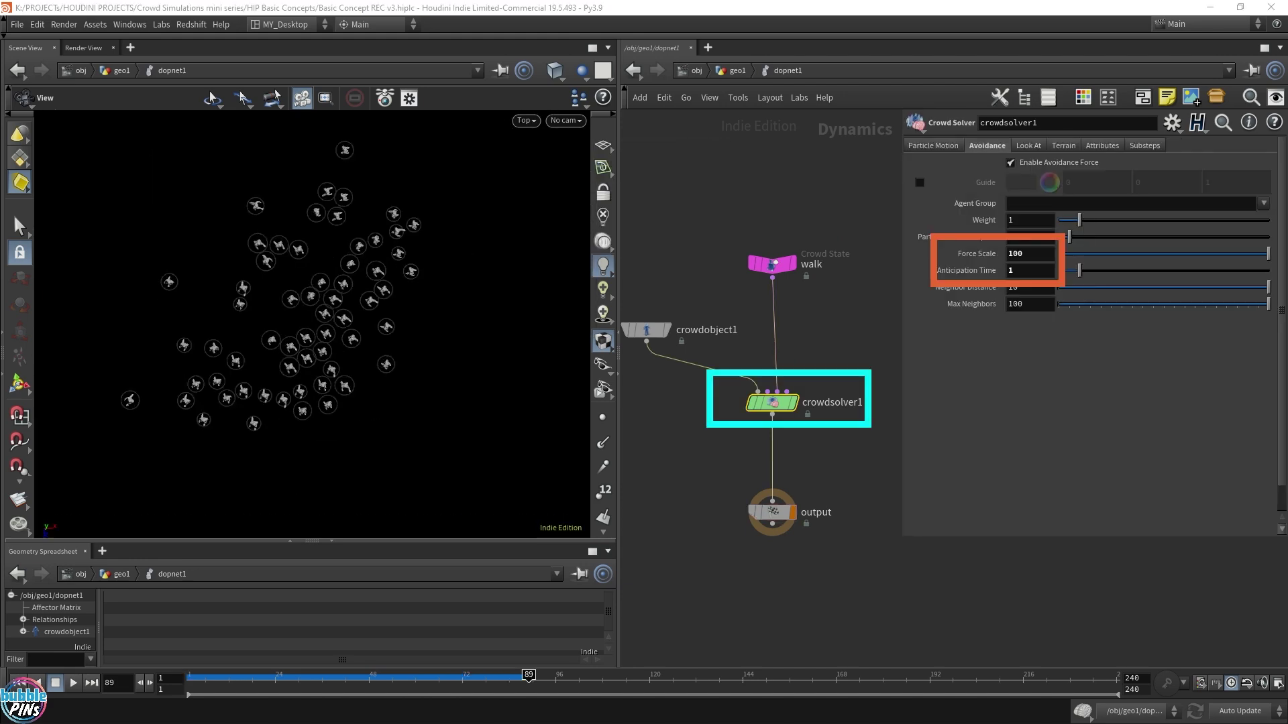
pyautogui.press('Up')
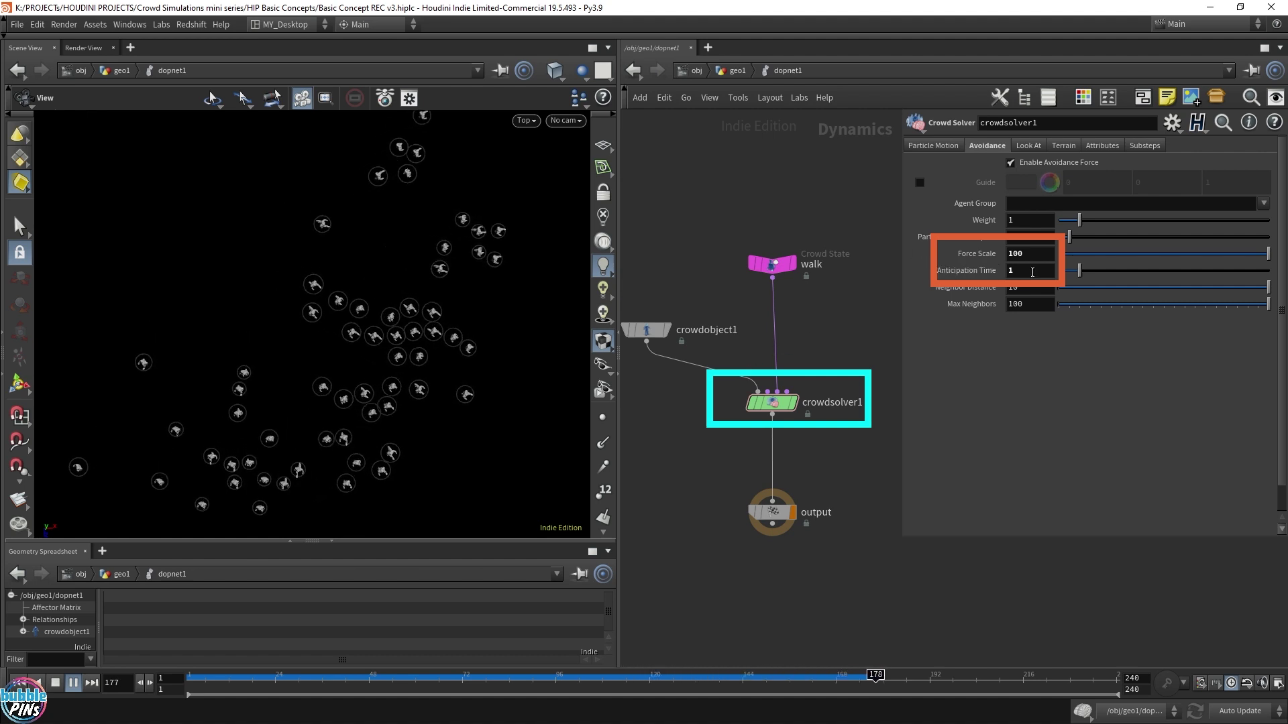
pyautogui.hotkey('ctrl', 'Up')
pyautogui.press('Up')
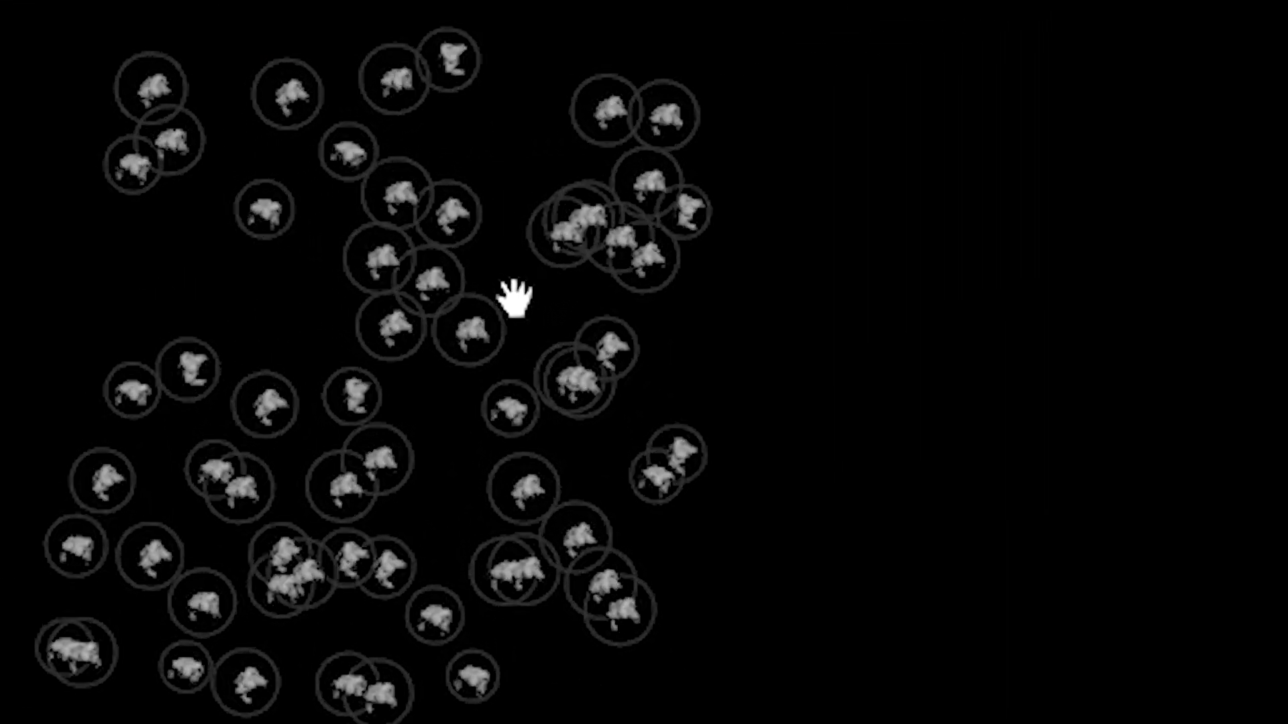
pyautogui.moveTo(516, 299); pyautogui.dragTo(527, 402)
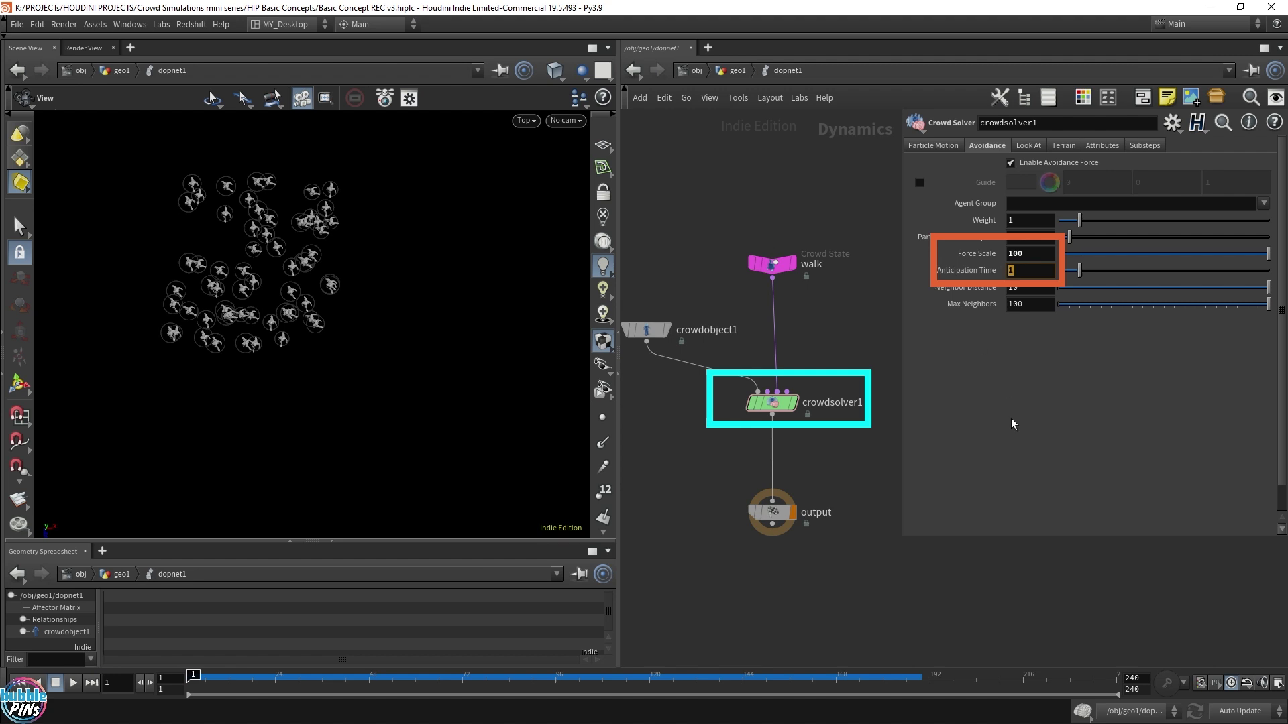
pyautogui.write('10')
pyautogui.press('Return')
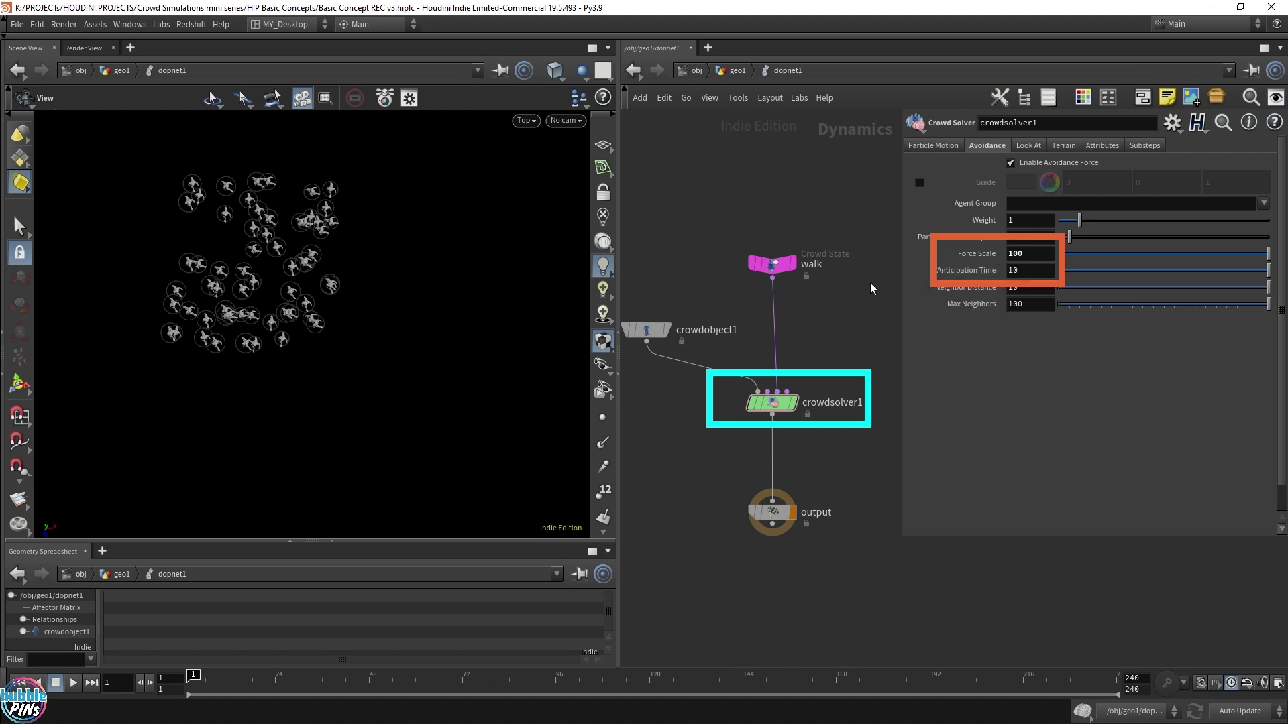
pyautogui.press('Up')
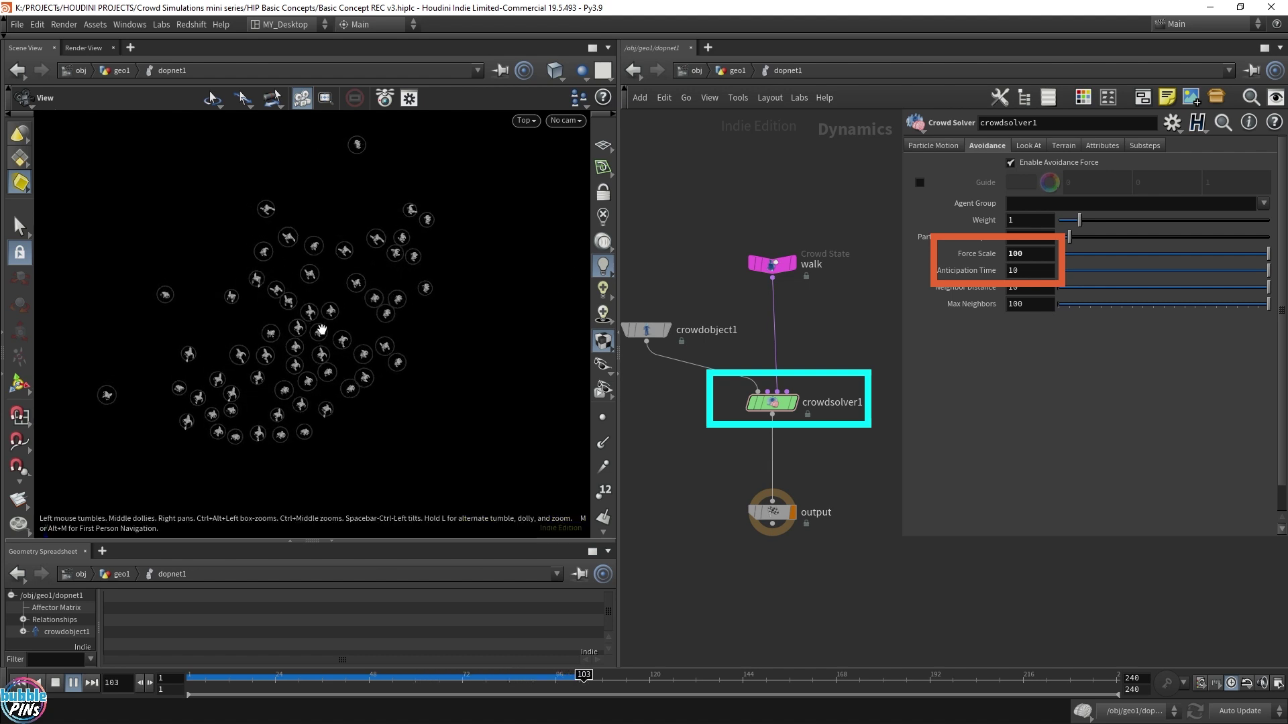
pyautogui.hotkey('ctrl', 'Up')
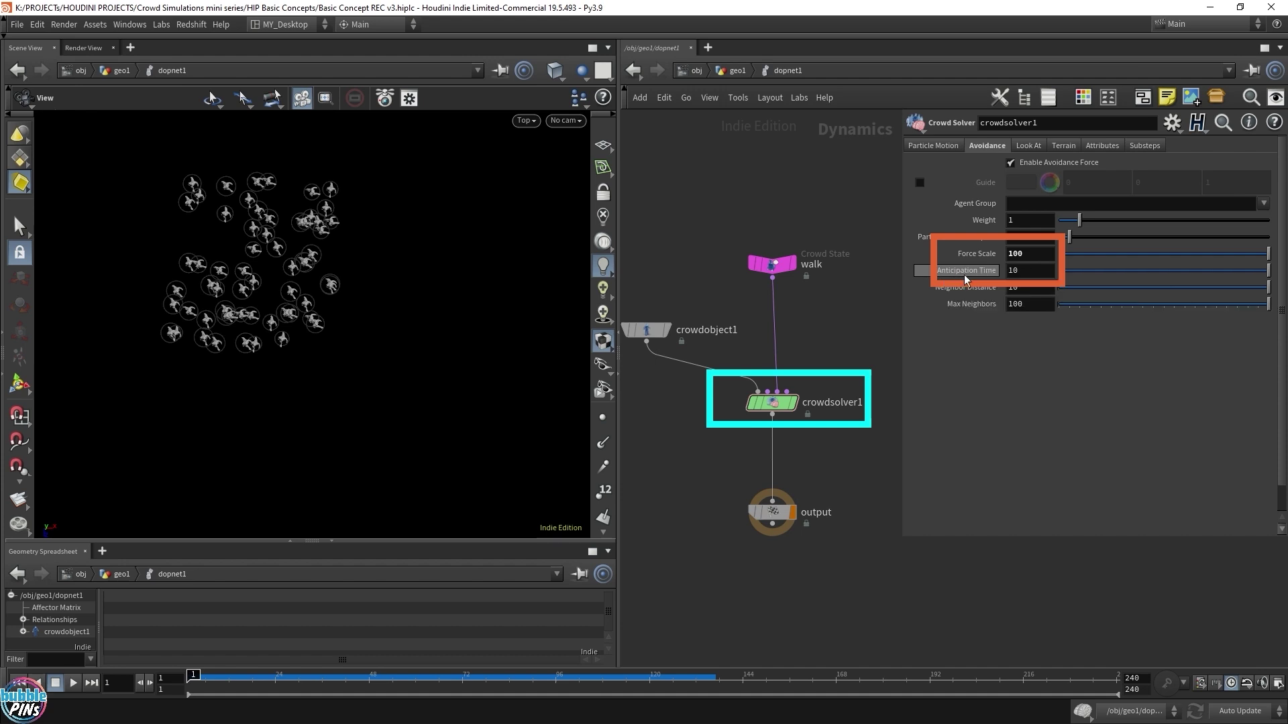
# Enter 2 in crowdsolver1's Anticipation Time field, replacing 10.
pyautogui.click(1035, 274)
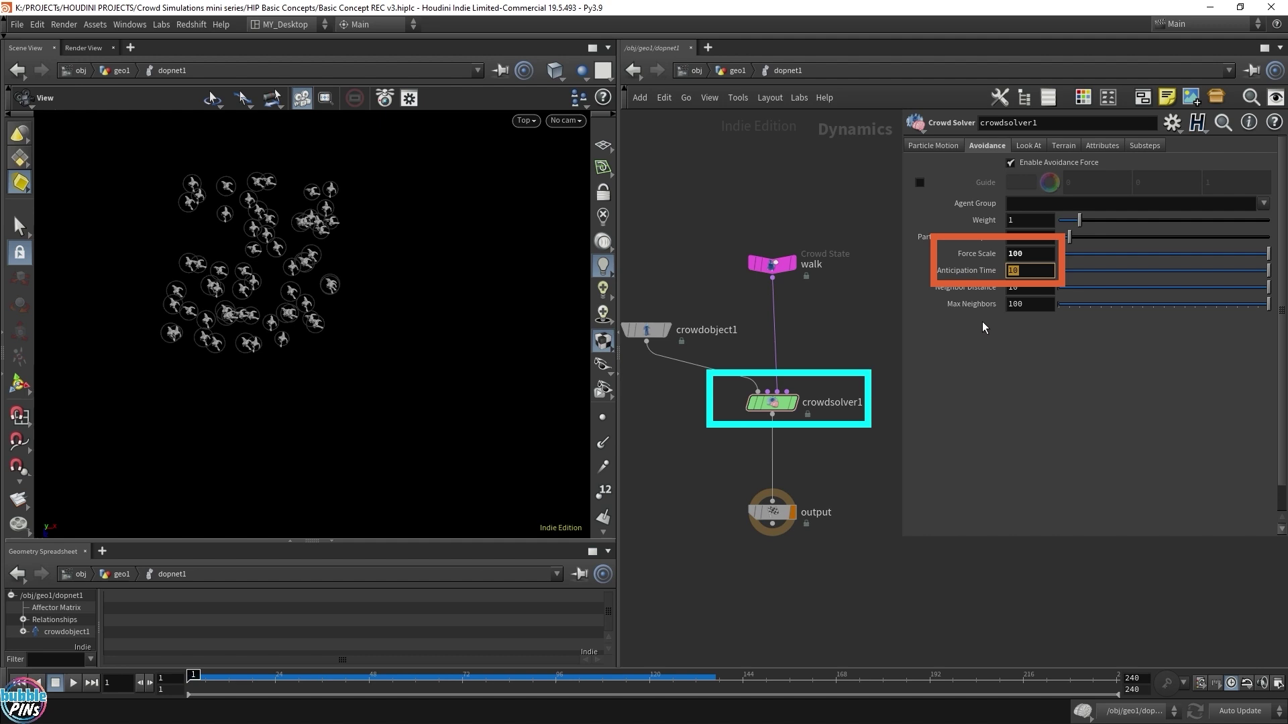
pyautogui.write('2')
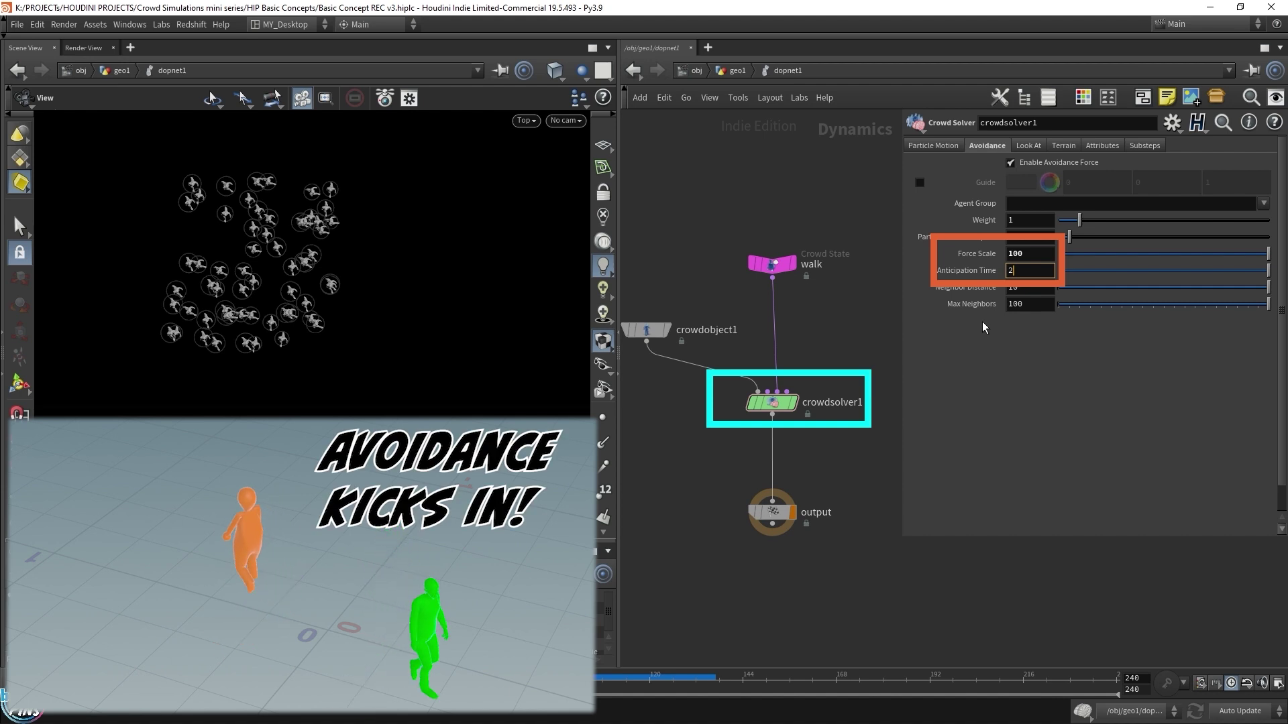
pyautogui.press('Return')
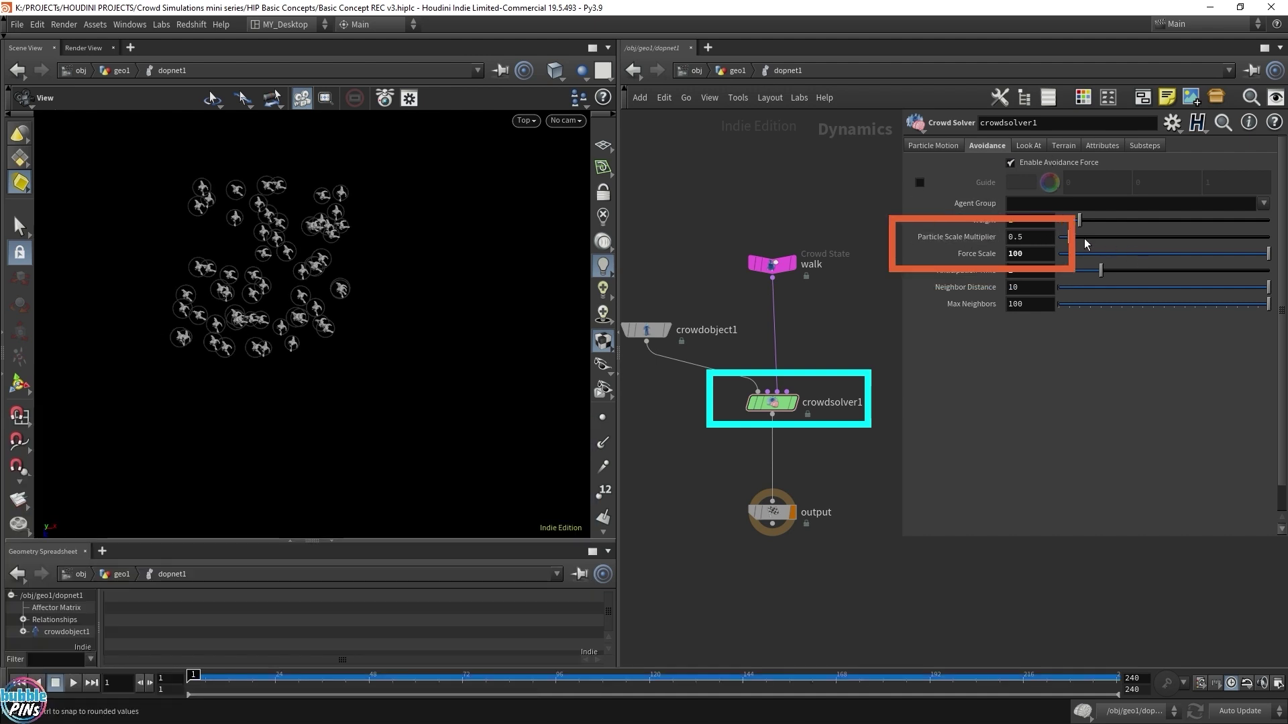
# Drag Particle Scale Multiplier to 10, recentre the top view, and replay the crowd.
pyautogui.moveTo(1085, 239); pyautogui.dragTo(1102, 238)
pyautogui.moveTo(1192, 236); pyautogui.dragTo(1268, 237)
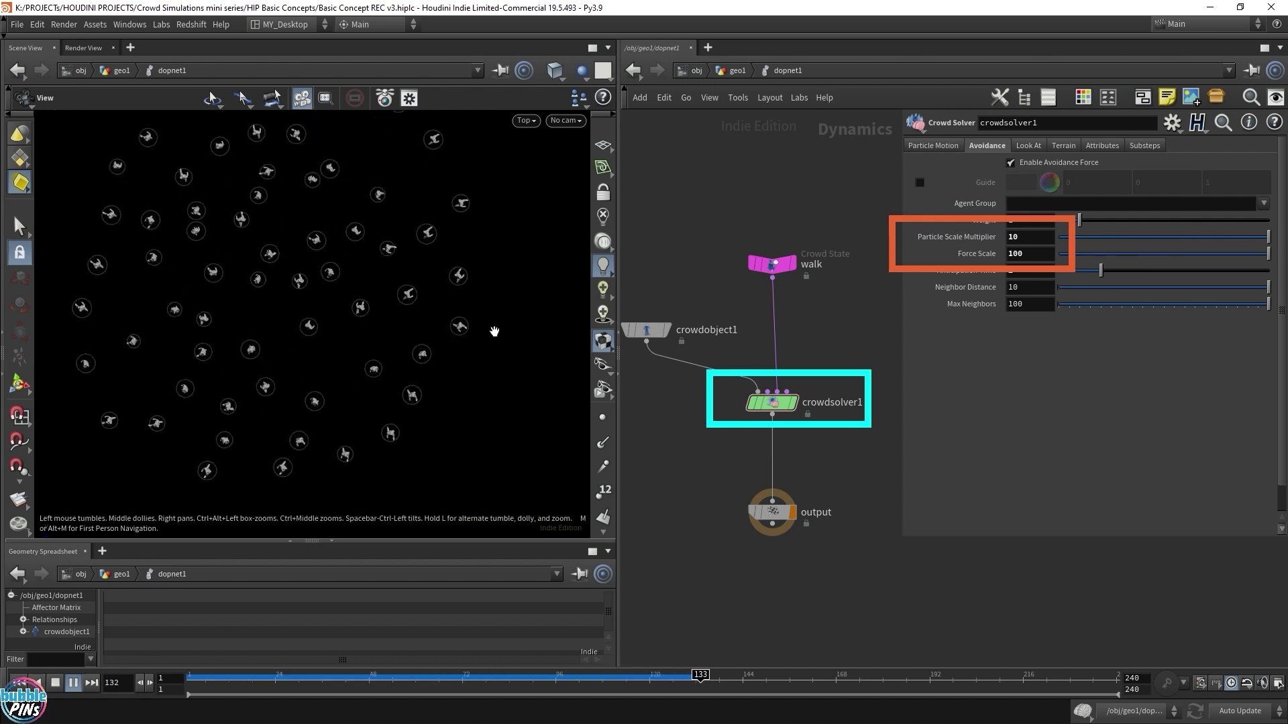
pyautogui.hotkey('ctrl', 'Up')
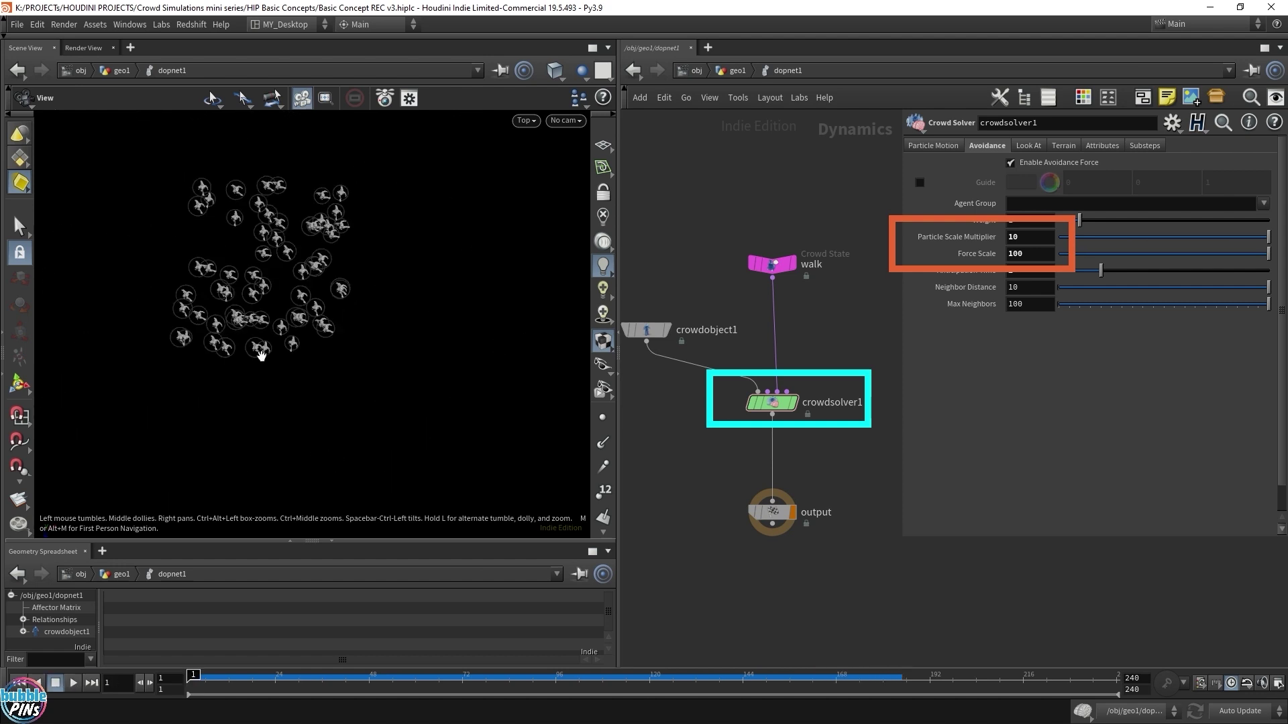
pyautogui.scroll(2, 242, 222)
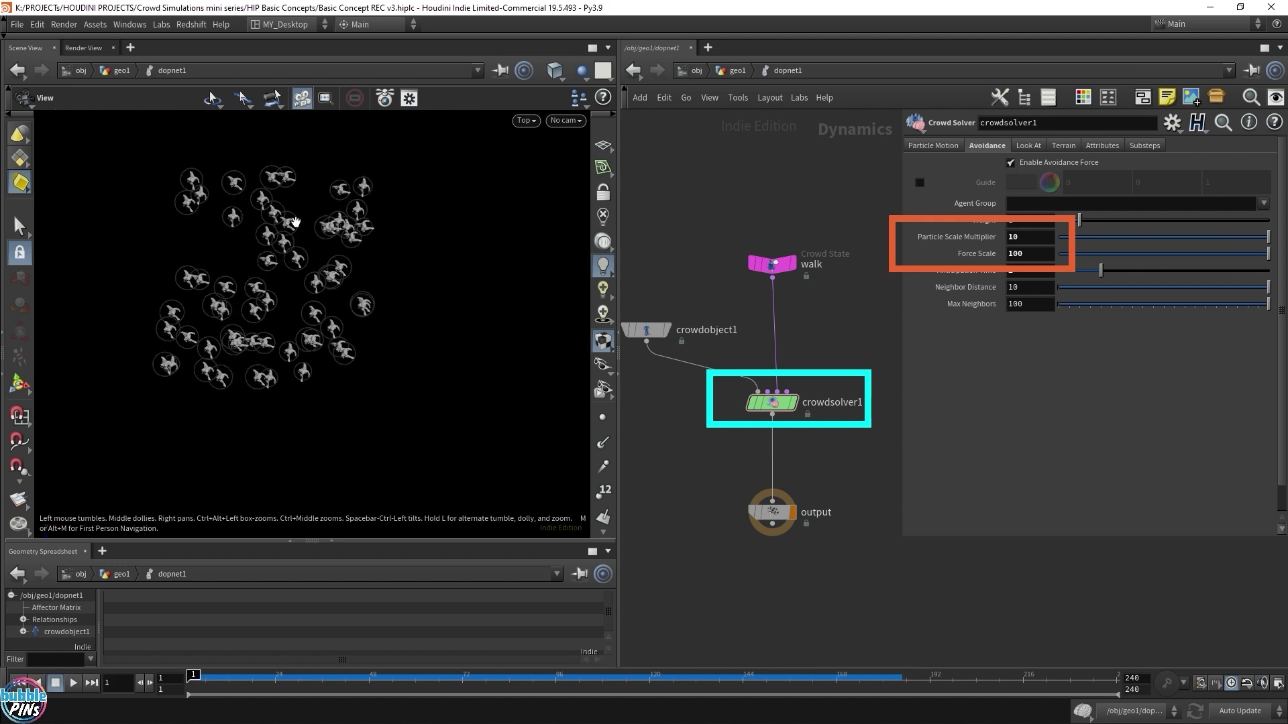
pyautogui.moveTo(442, 378); pyautogui.dragTo(505, 426)
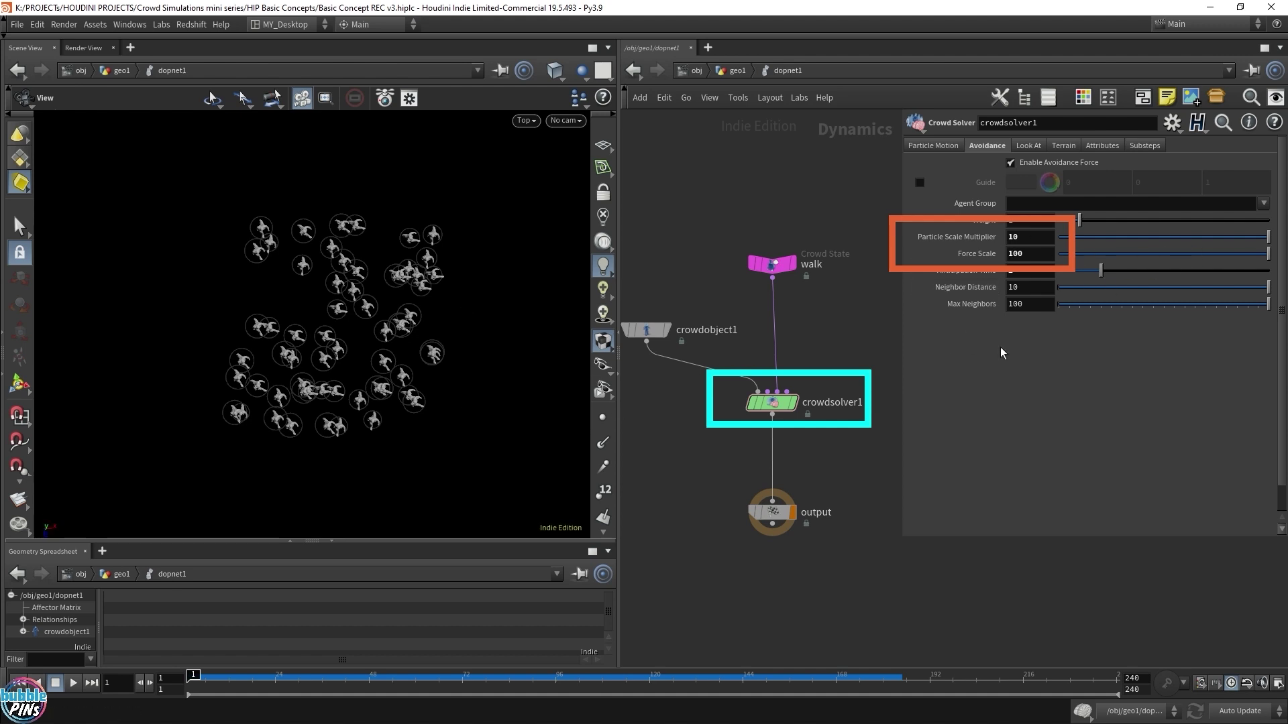
pyautogui.press('Up')
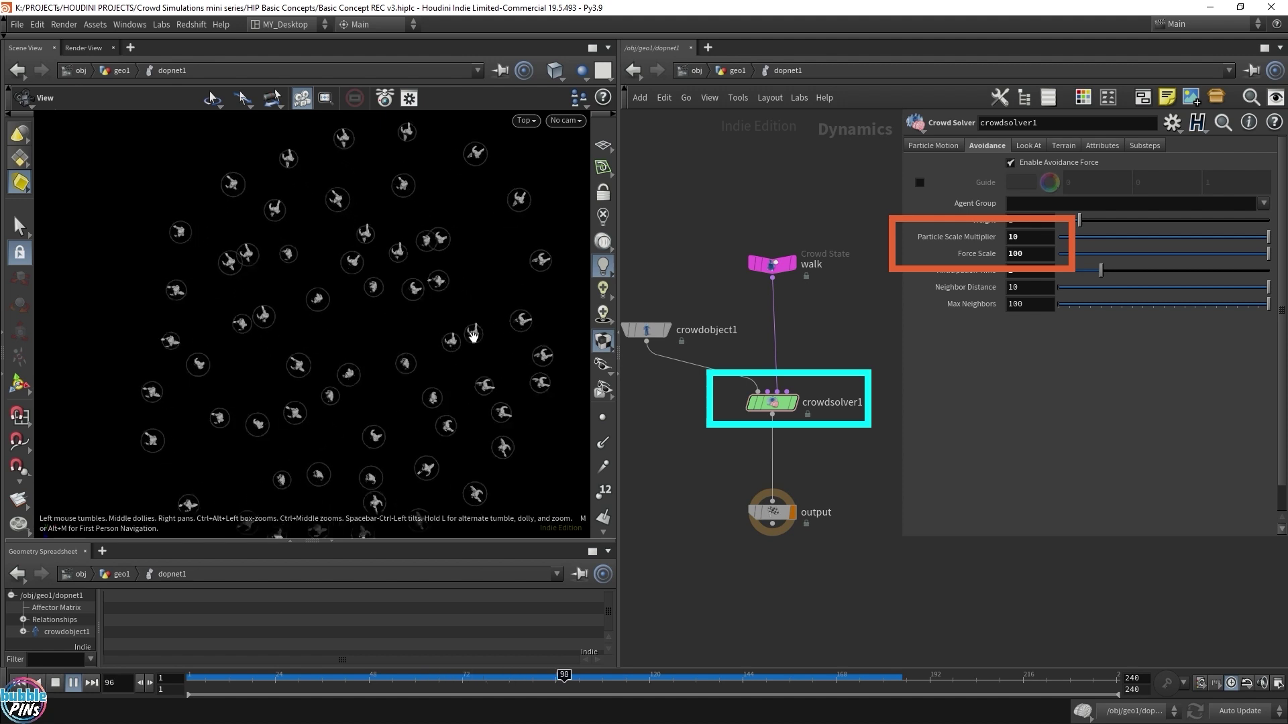
pyautogui.hotkey('ctrl', 'Up')
# Revert the crowd solver's Force Scale to its default 1.5 and play the simulation.
pyautogui.rightClick(973, 254)
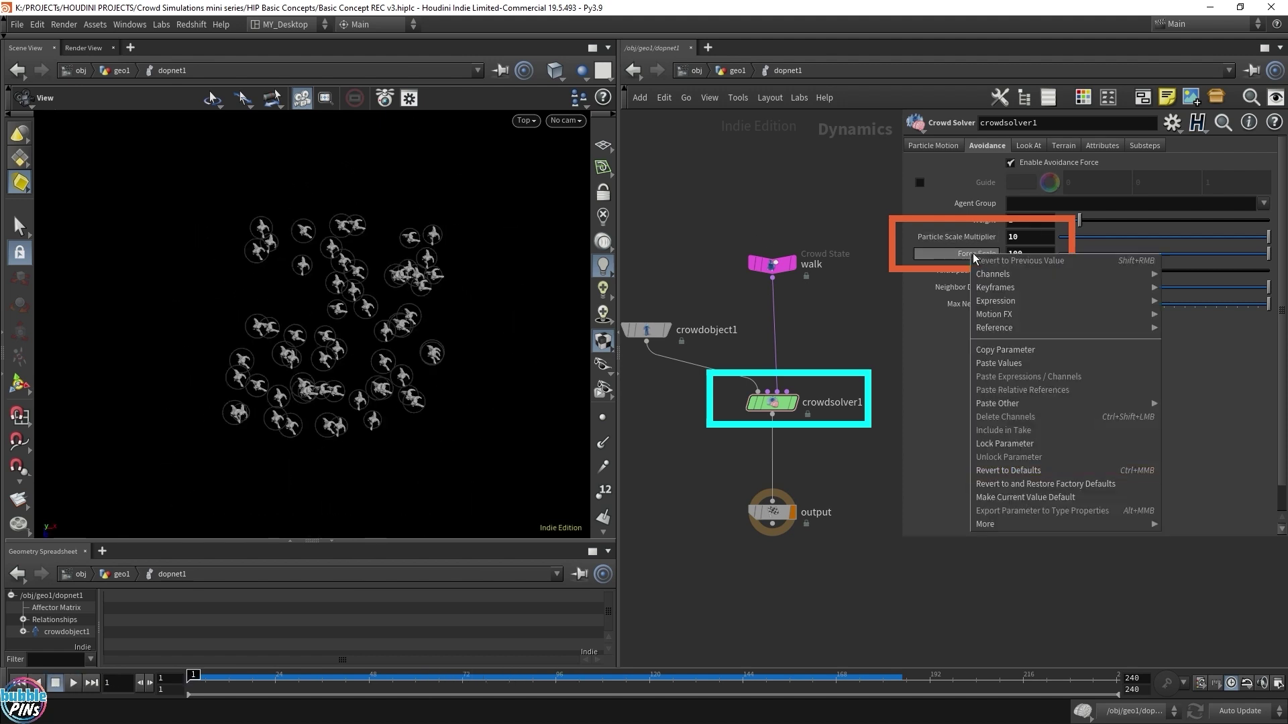
pyautogui.click(1049, 469)
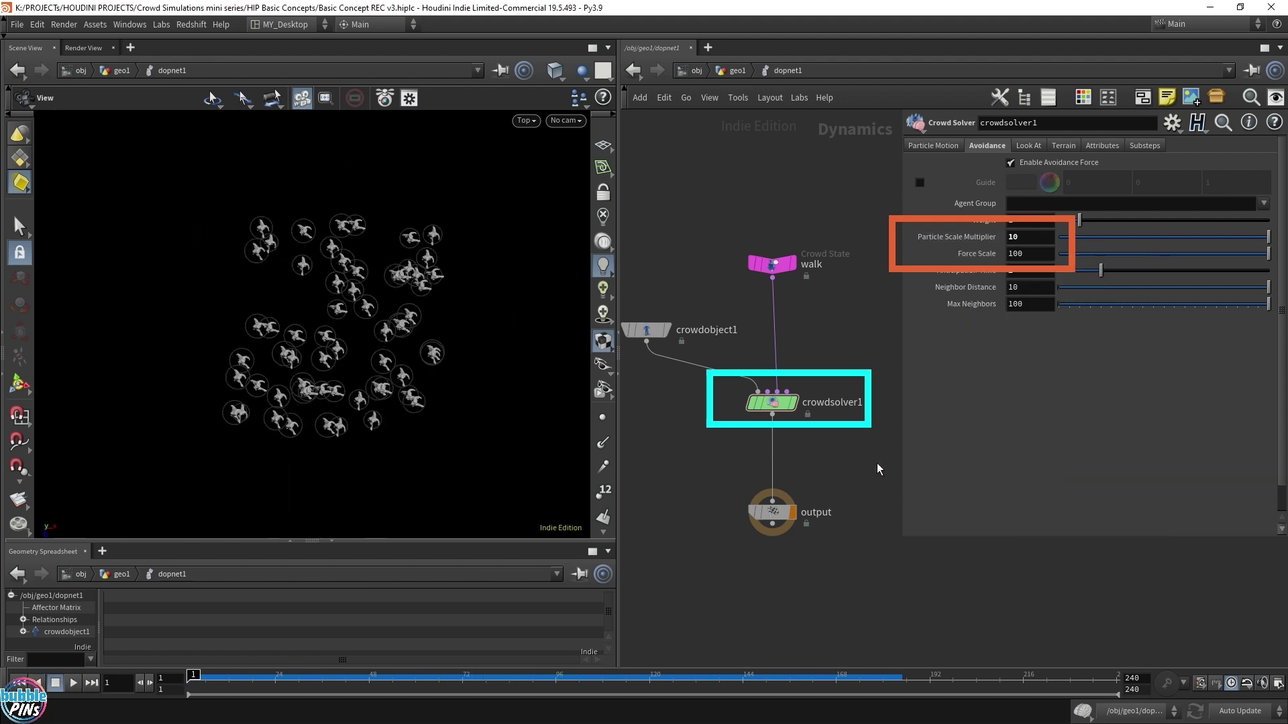
pyautogui.press('Up')
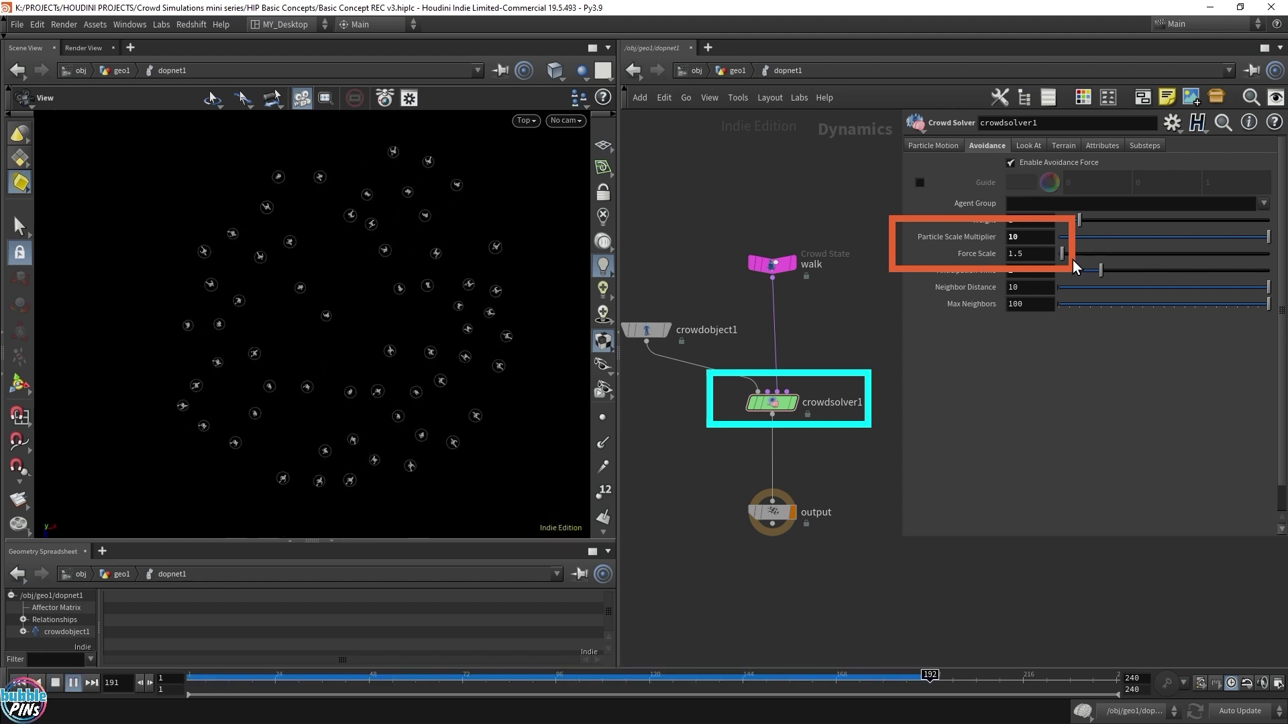
# Restore Force Scale to 100 and replay the crowd to a late frame to watch agents spread.
pyautogui.hotkey('ctrl', 'Up')
pyautogui.click(983, 678)
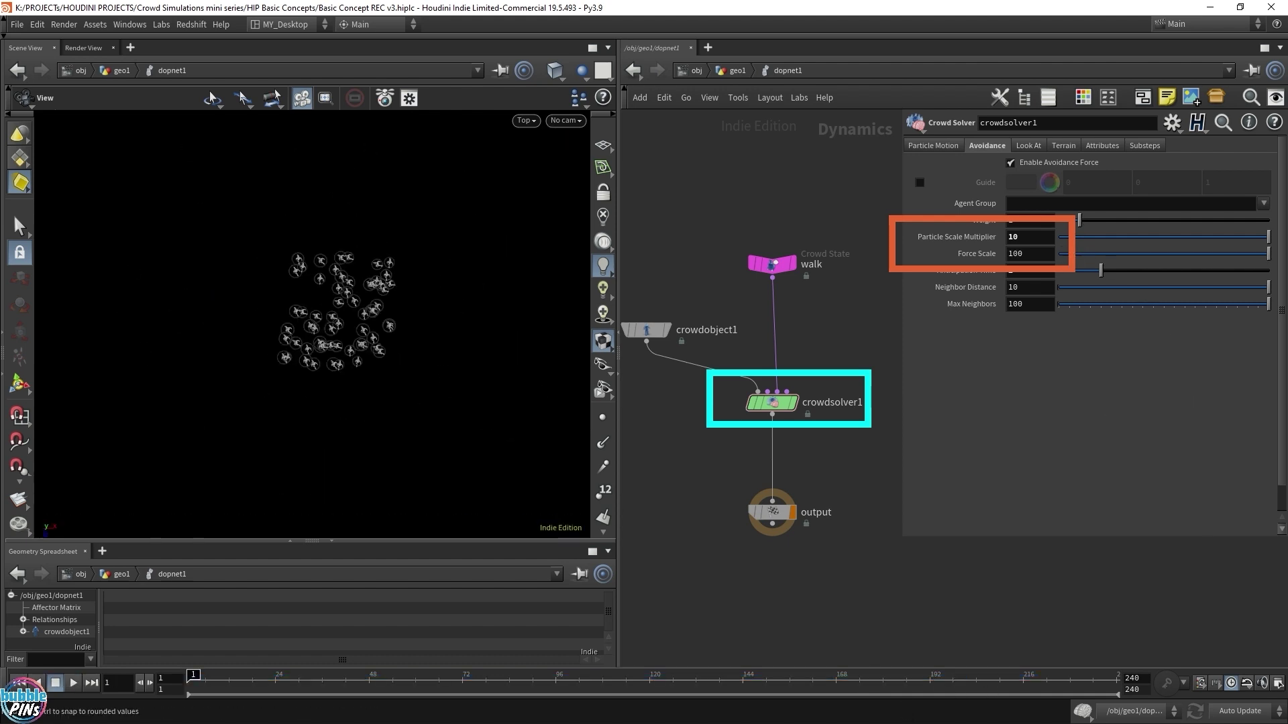
pyautogui.press('Up')
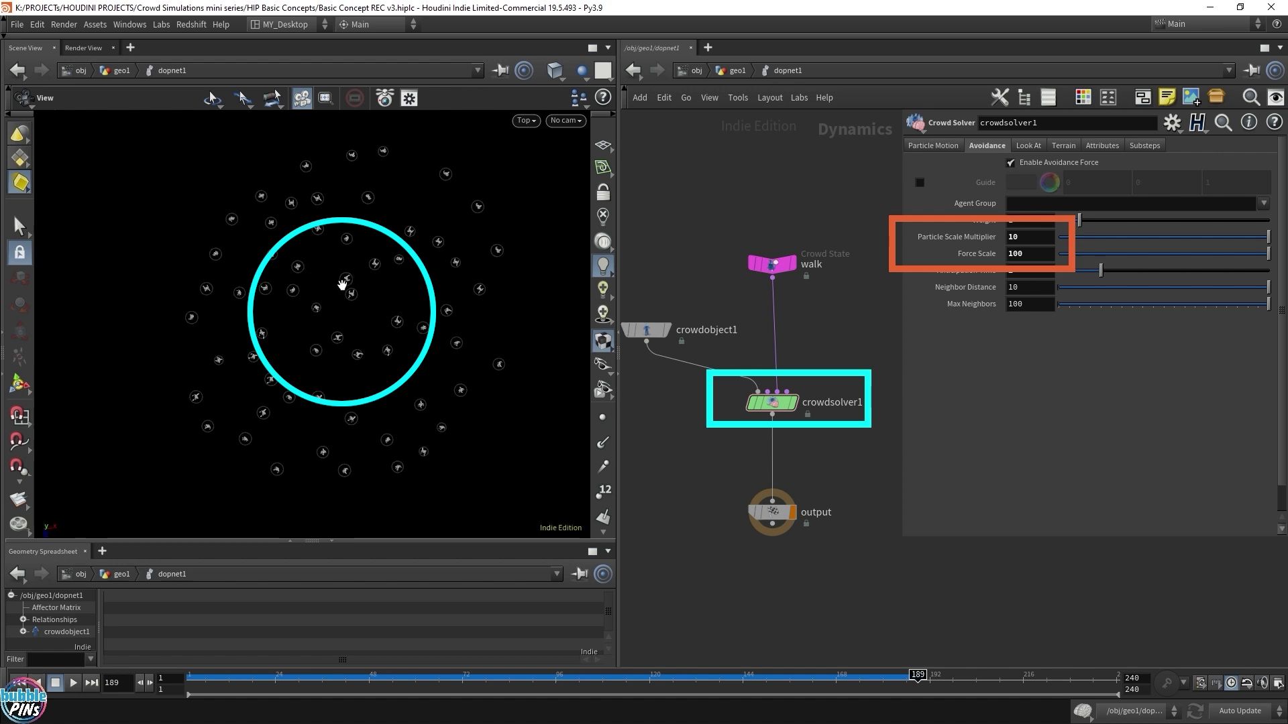
pyautogui.press('Up')
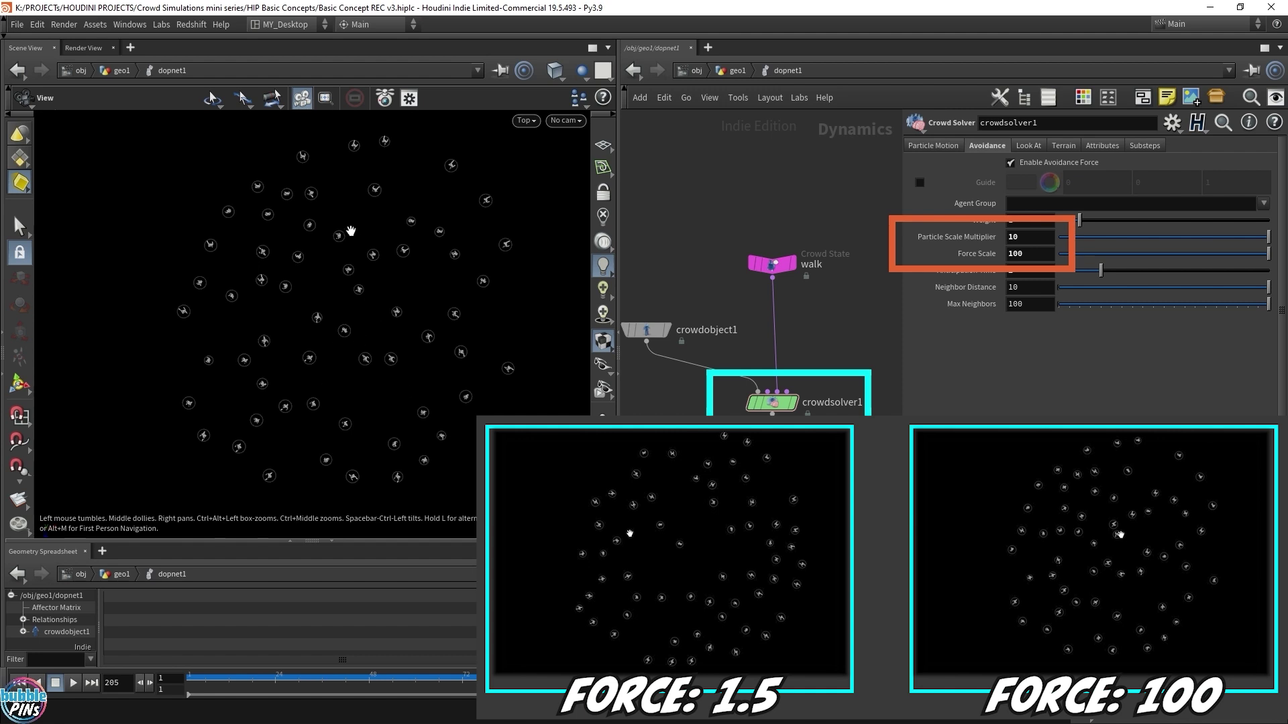
# Change crowdsolver1 Force Scale from 100 to 1.5, play the crowd through, then rewind to frame 1.
pyautogui.hotkey('ctrl', 'Up')
pyautogui.doubleClick(1038, 258)
pyautogui.write('1.5')
pyautogui.press('Return')
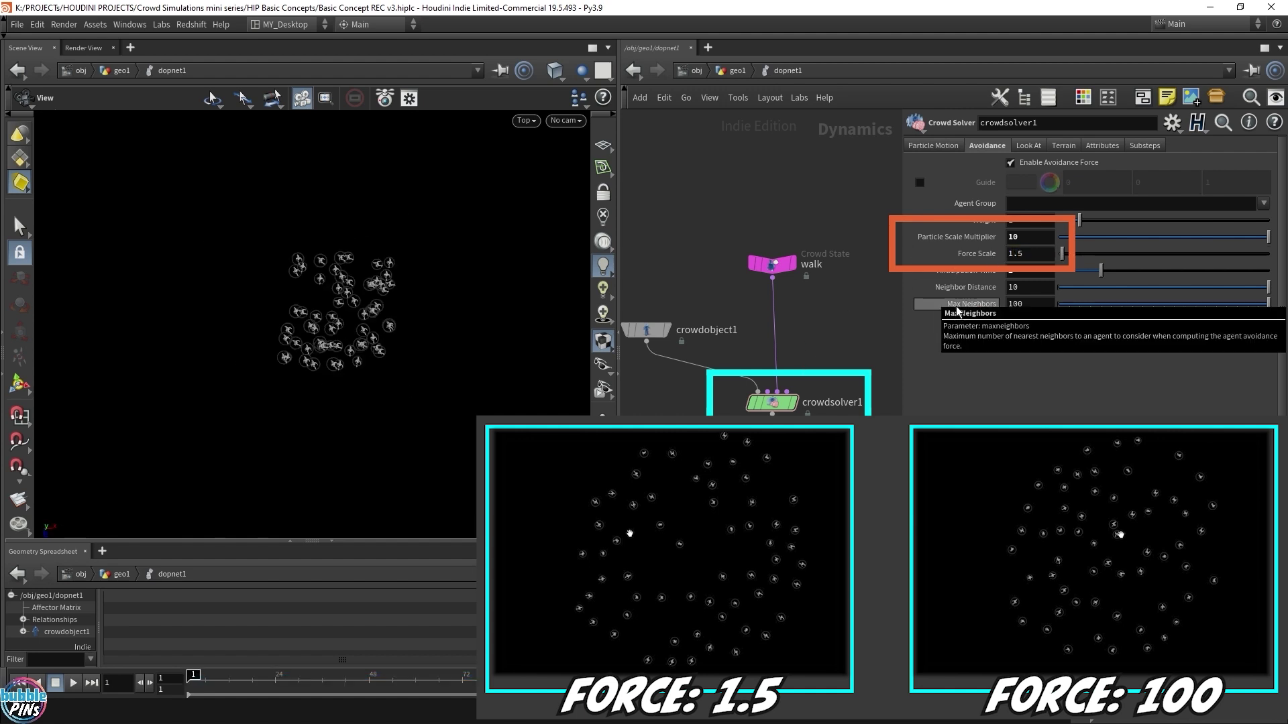
pyautogui.press('Up')
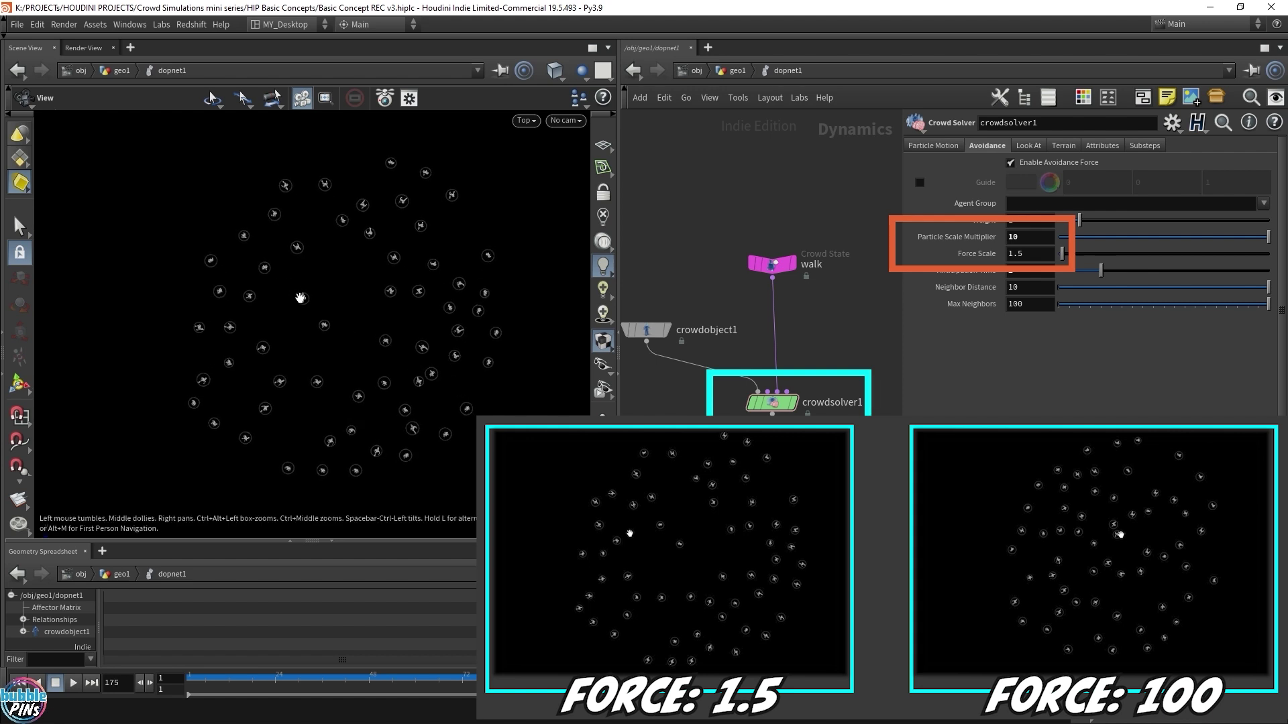
pyautogui.press('Up')
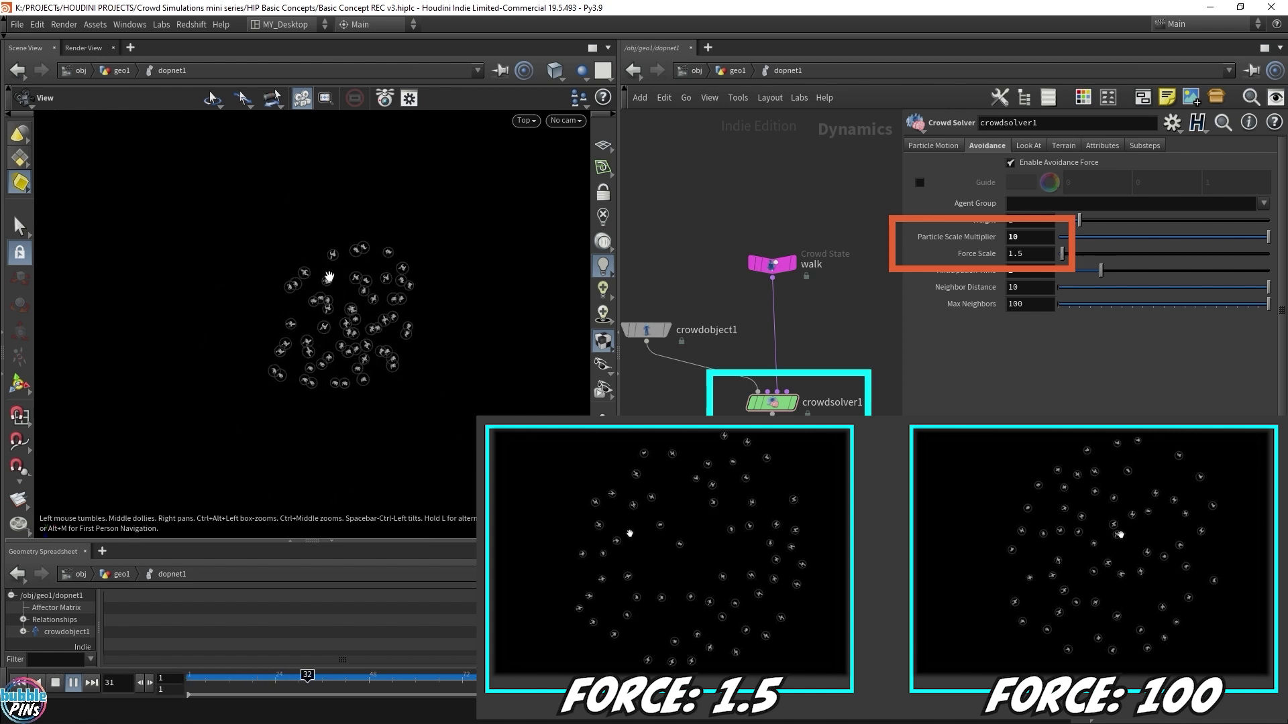
pyautogui.hotkey('ctrl', 'Up')
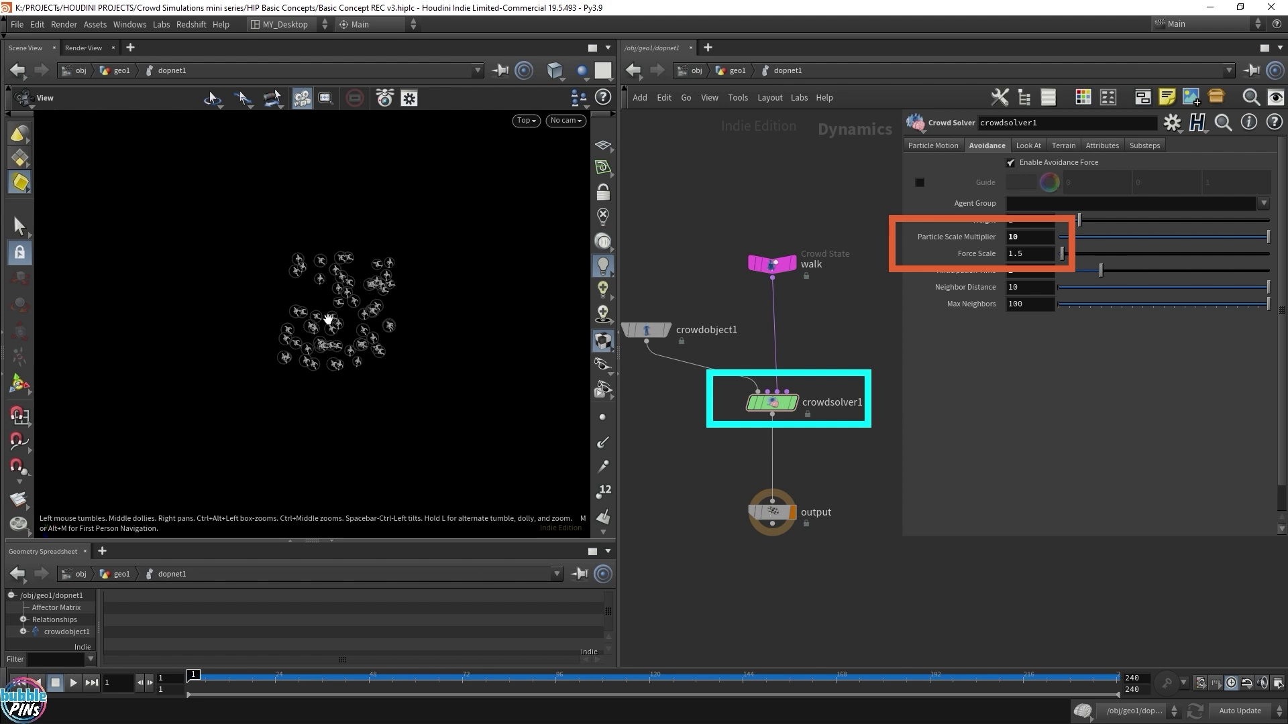
pyautogui.scroll(3, 386, 325)
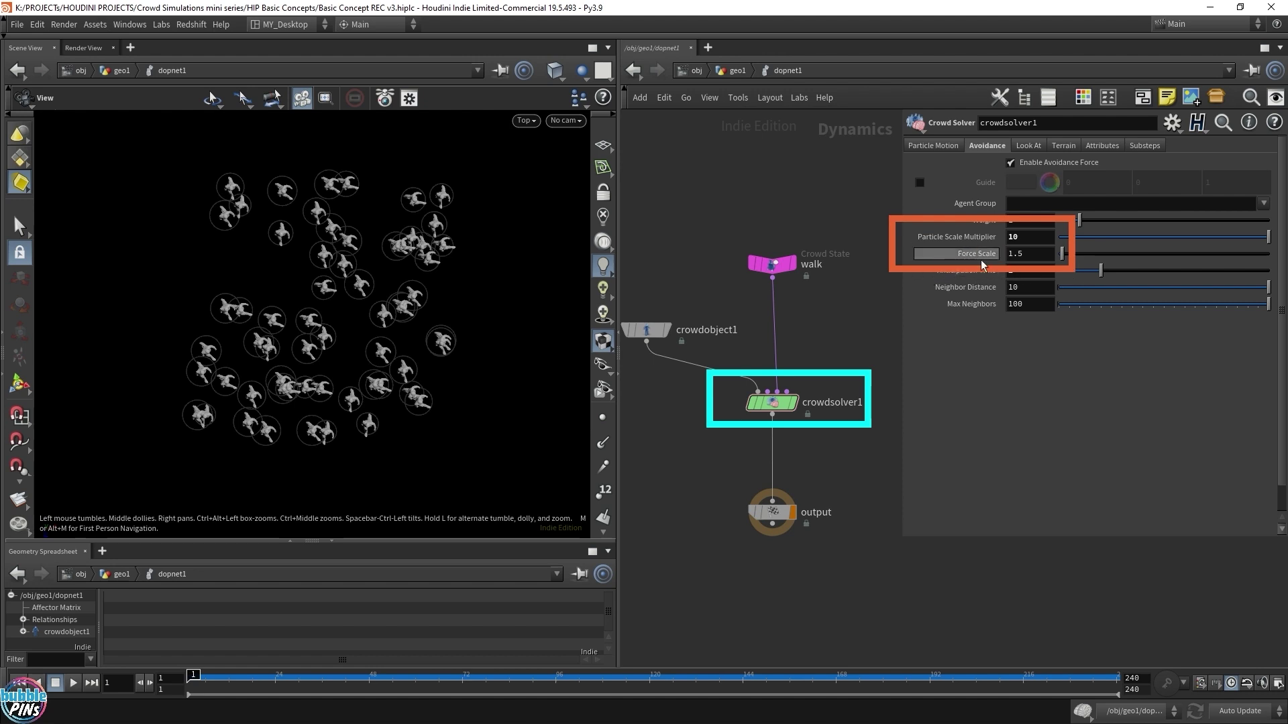
pyautogui.moveTo(941, 251)
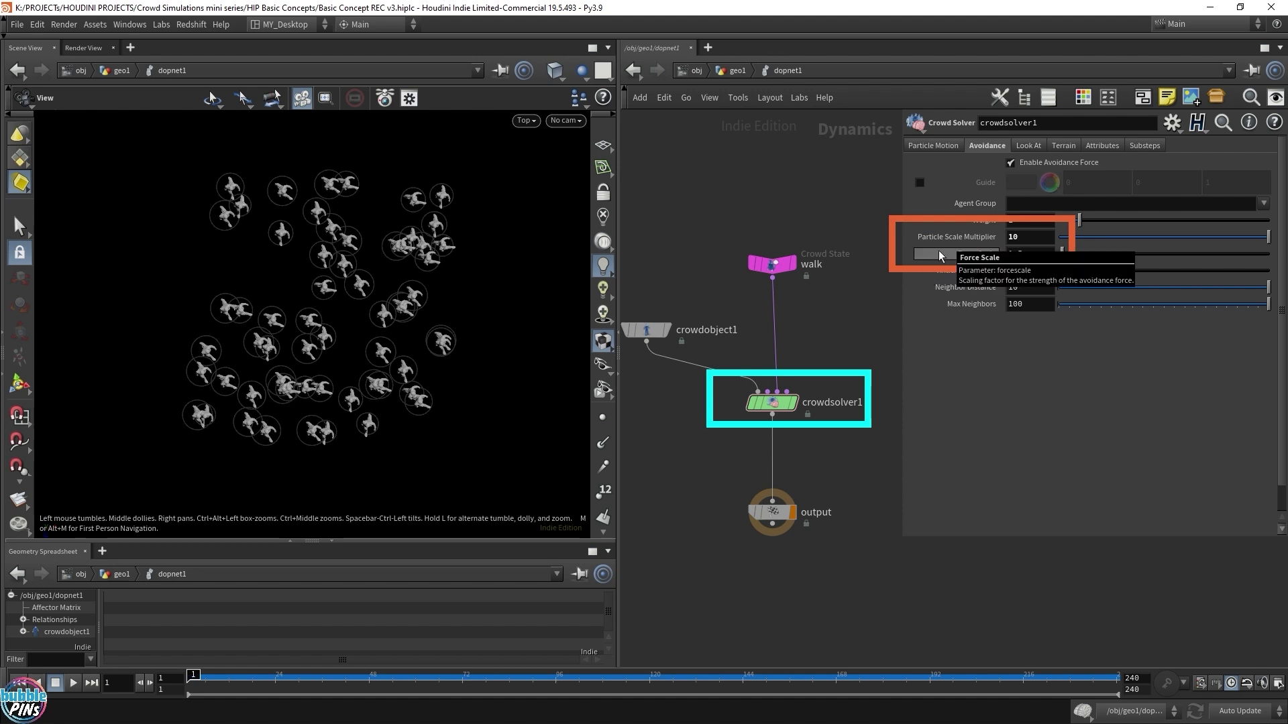